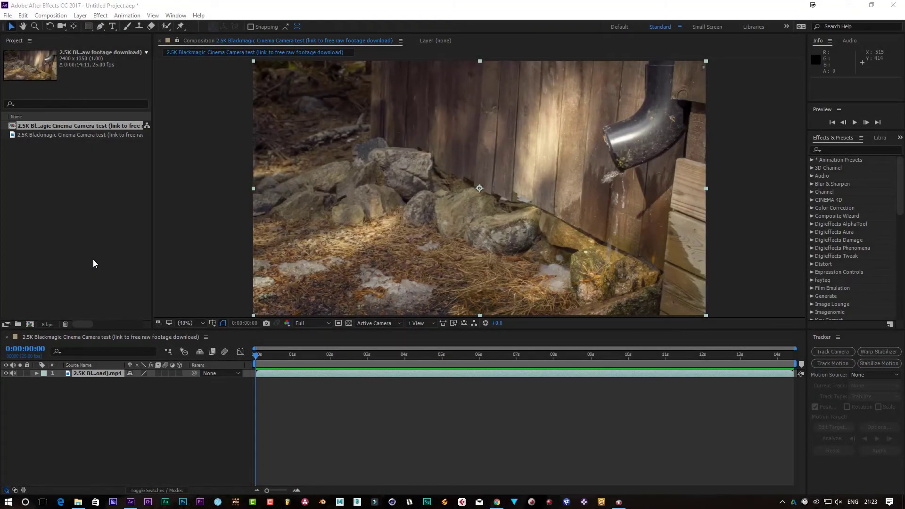
- Preview and scrub through the wooden-wall footage, ending at the one-second mark
click(854, 122)
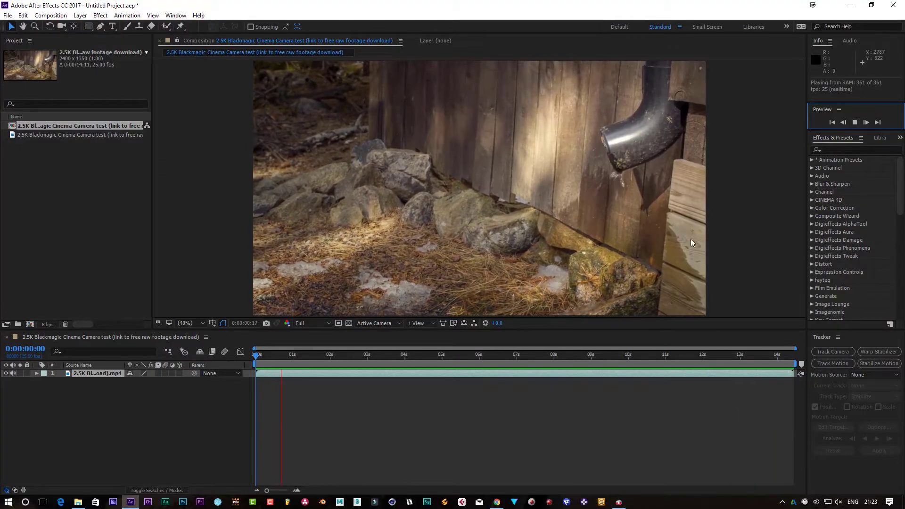
click(424, 370)
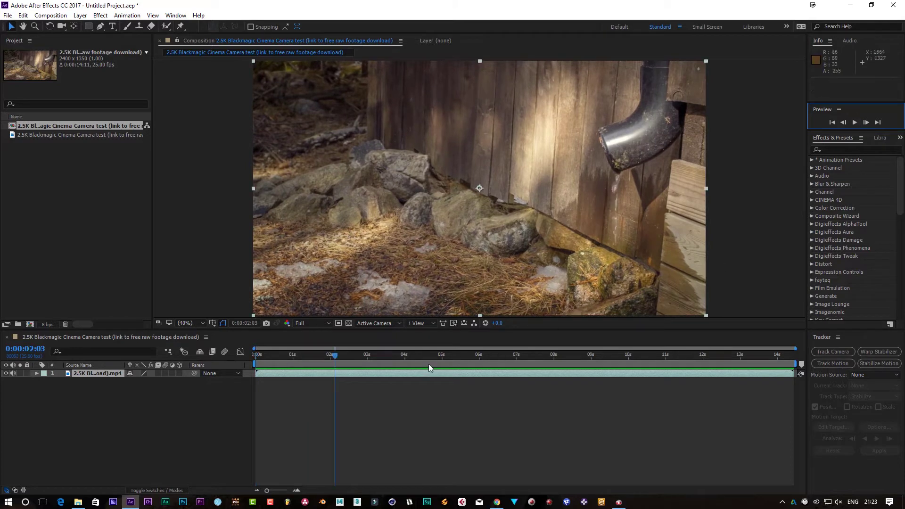
drag(334, 354, 713, 373)
drag(619, 374, 274, 374)
key(space)
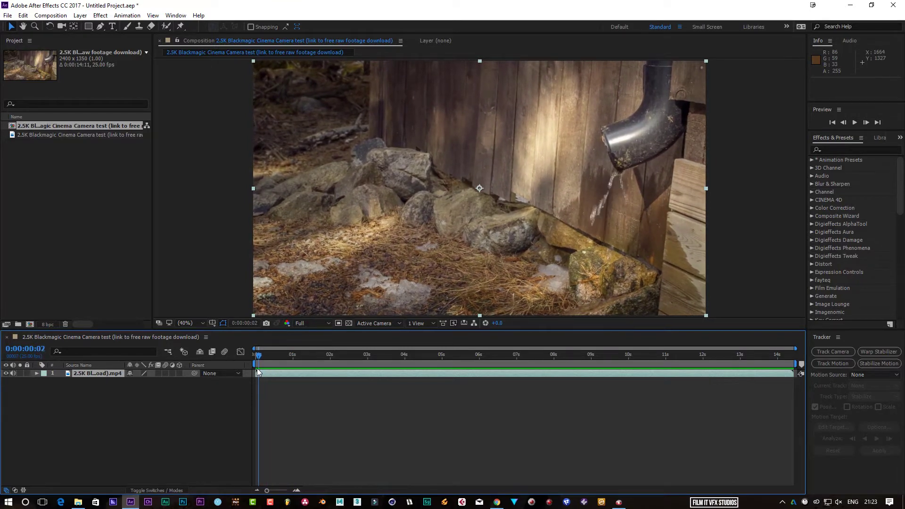
drag(511, 351, 273, 355)
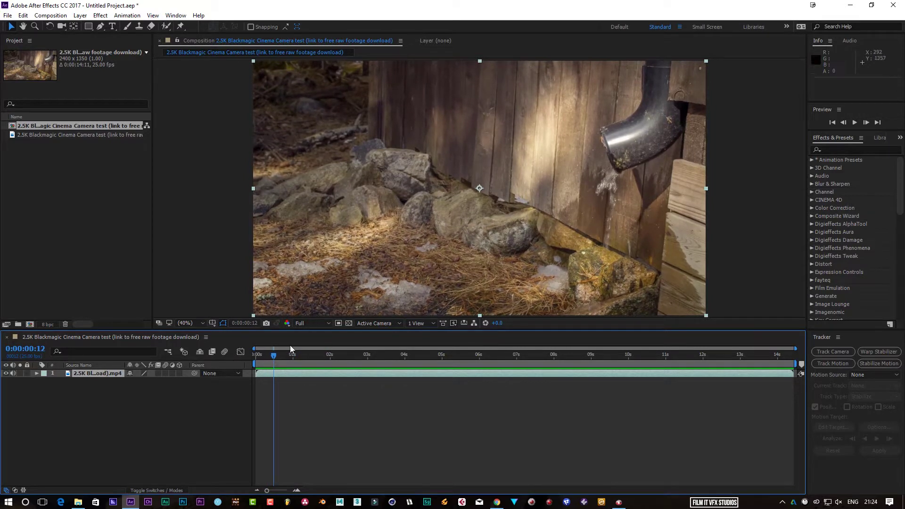
mouse_move(274, 358)
mouse_down()
mouse_move(292, 361)
mouse_move(277, 360)
mouse_up()
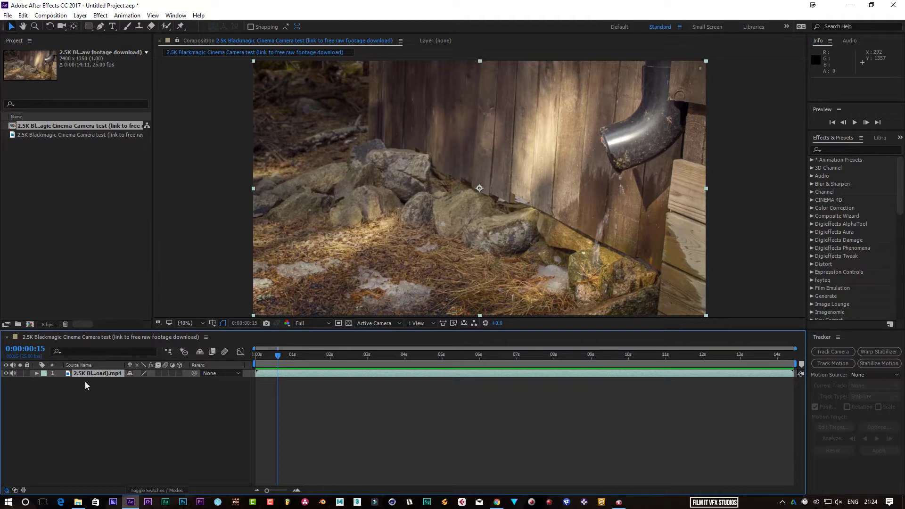
- Create a new black solid layer named 'part' above the footage
right_click(78, 408)
mouse_move(165, 304)
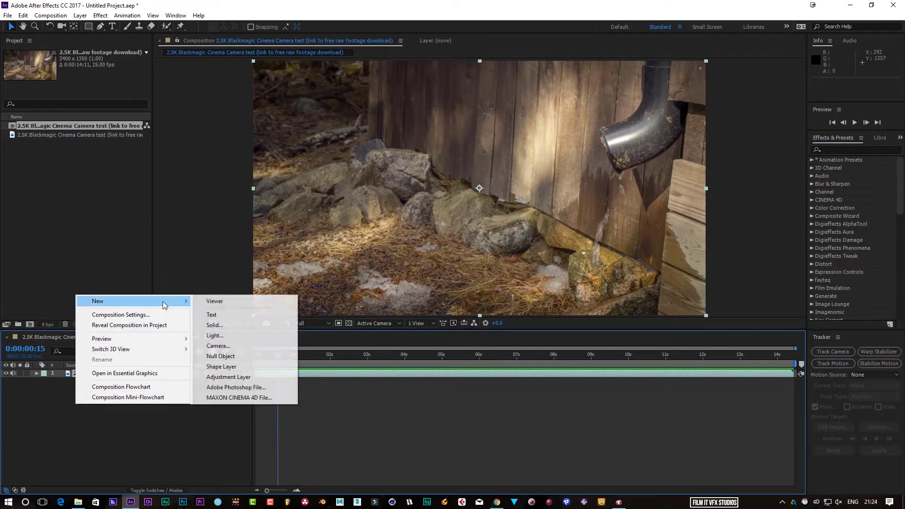
click(216, 324)
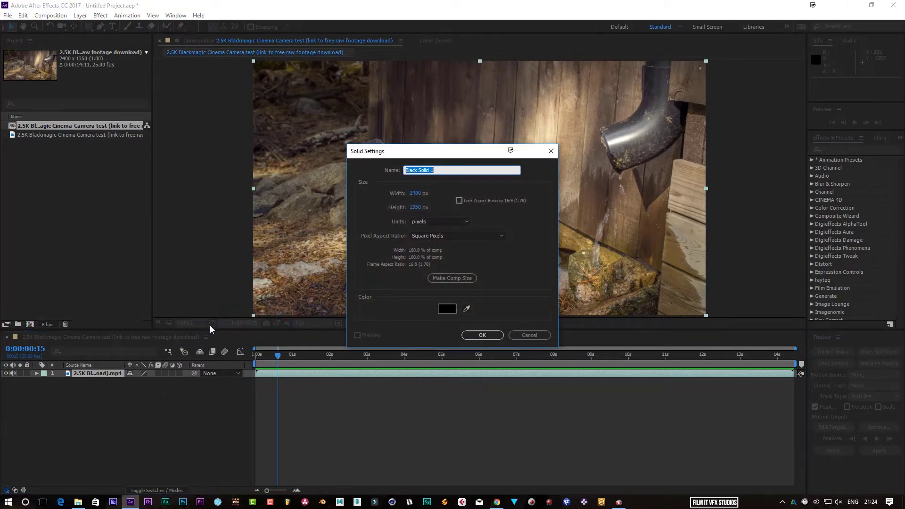
text(part)
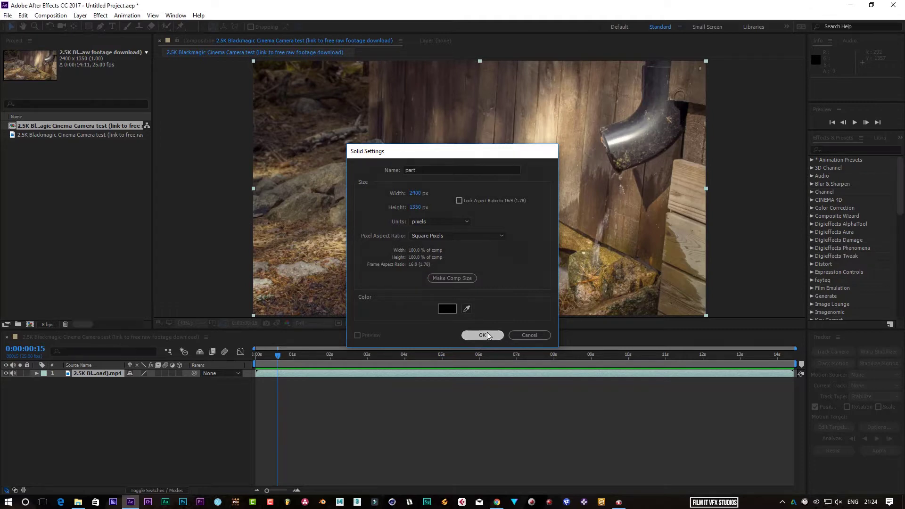
click(488, 334)
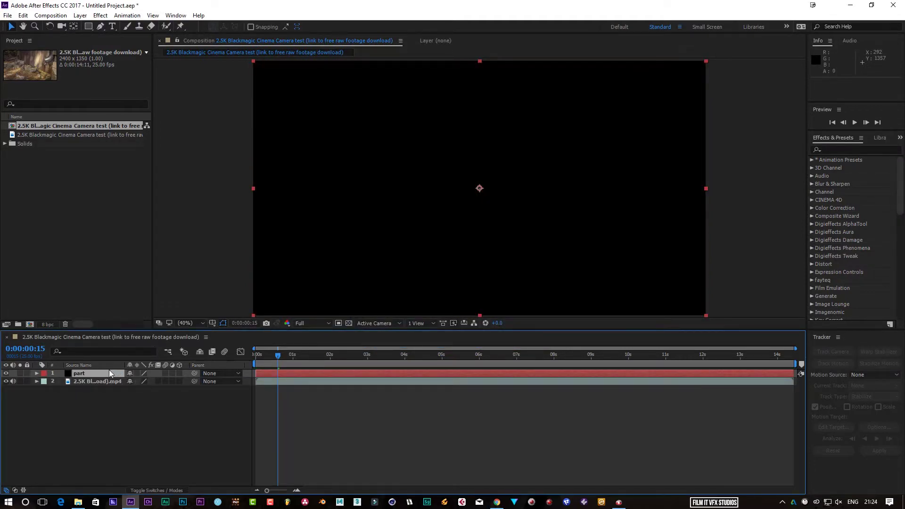
- Apply the RG Trapcode Particular effect to the part solid
right_click(109, 373)
mouse_move(211, 247)
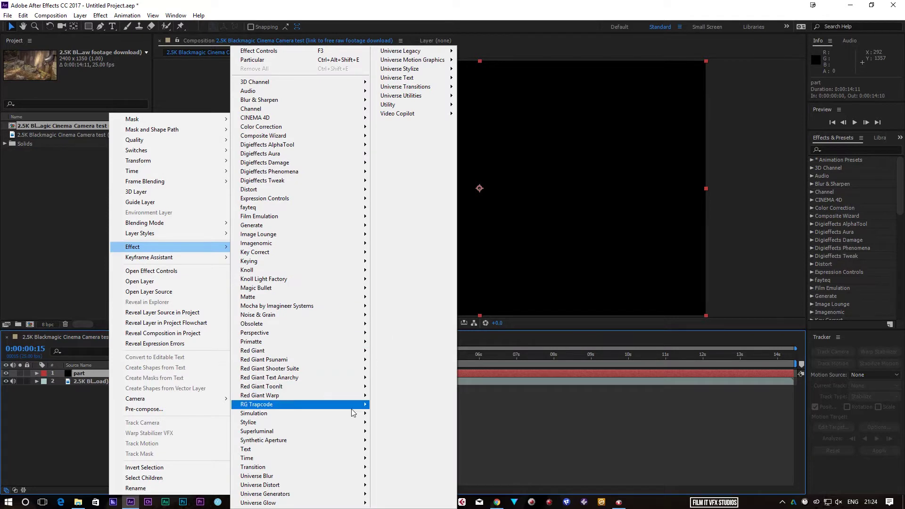
mouse_move(351, 410)
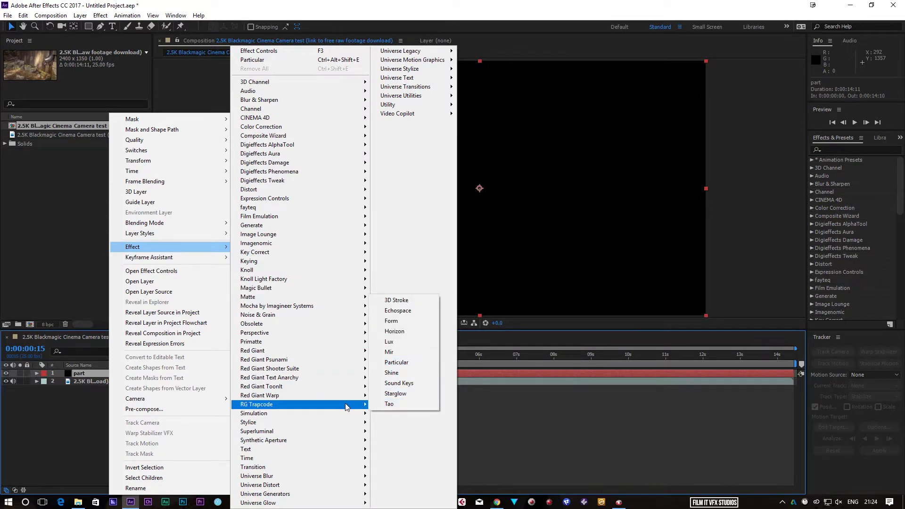
click(402, 361)
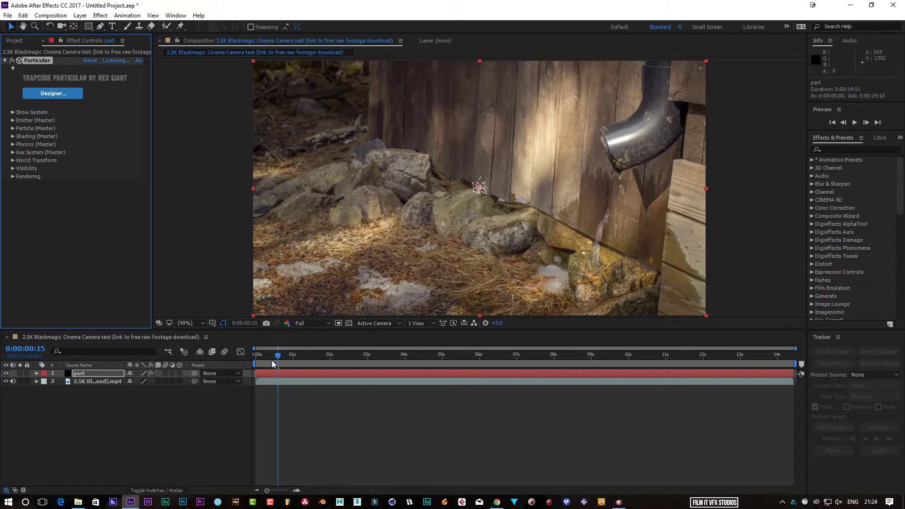
- Scrub and preview the default particles, then return to the start of the comp
drag(280, 359, 553, 359)
drag(480, 359, 235, 358)
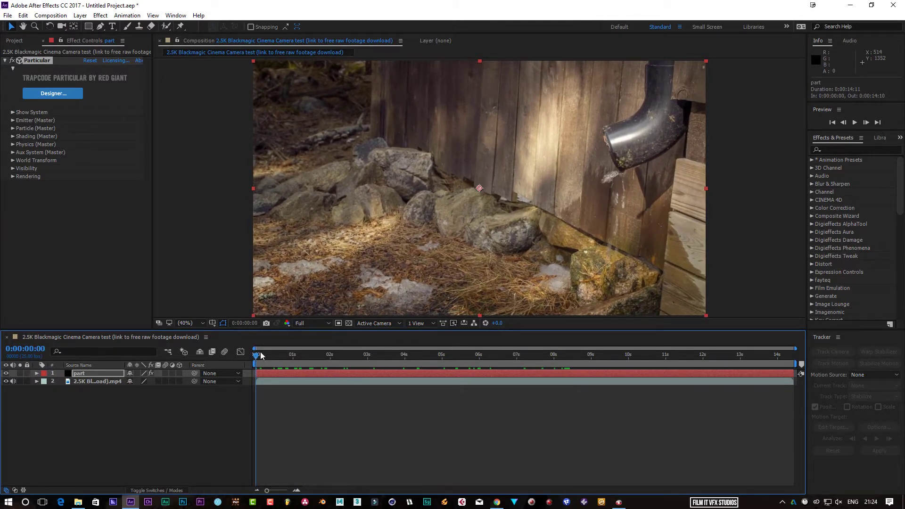
mouse_move(259, 358)
mouse_down()
mouse_move(292, 359)
mouse_move(256, 359)
mouse_up()
click(855, 122)
click(855, 122)
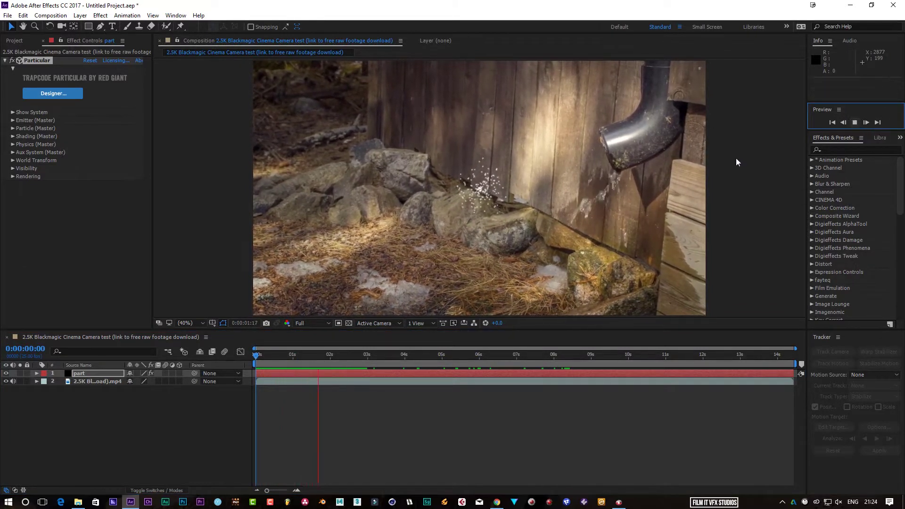
drag(319, 359, 256, 359)
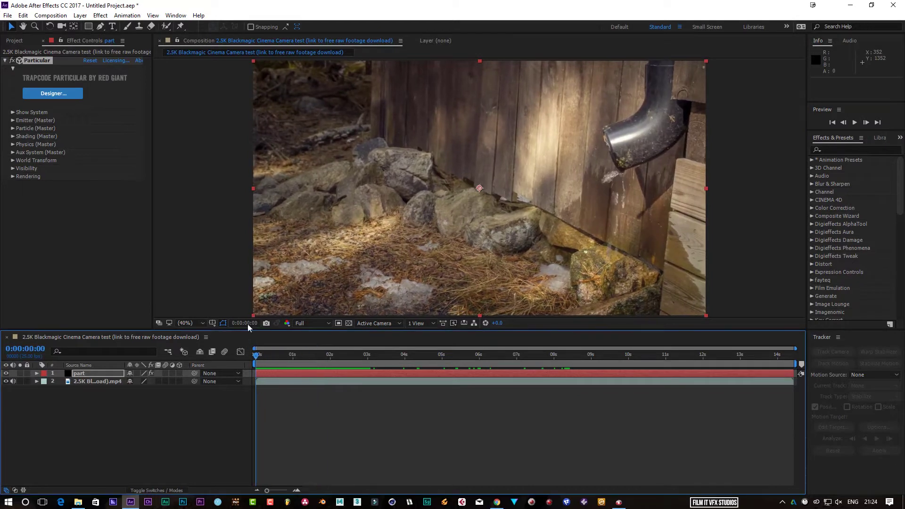
- Open the Particular Designer and enlarge its window
click(56, 95)
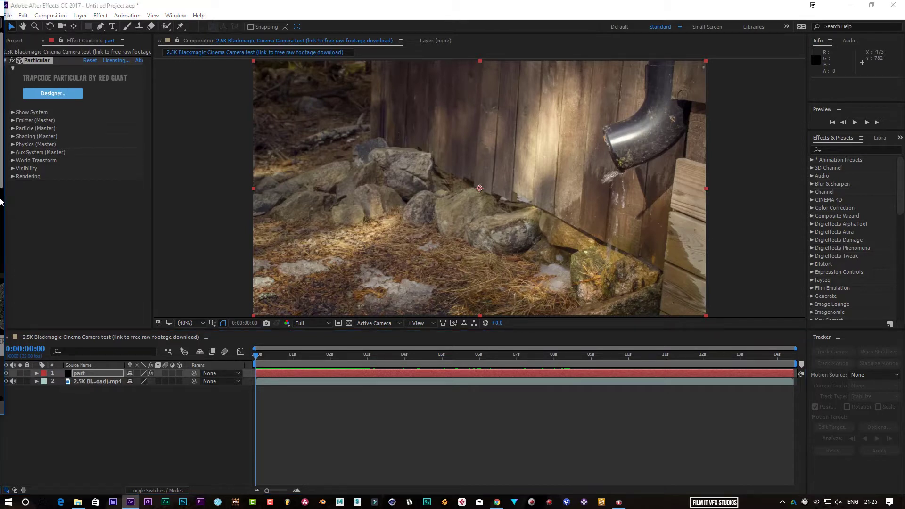
drag(9, 199, 81, 199)
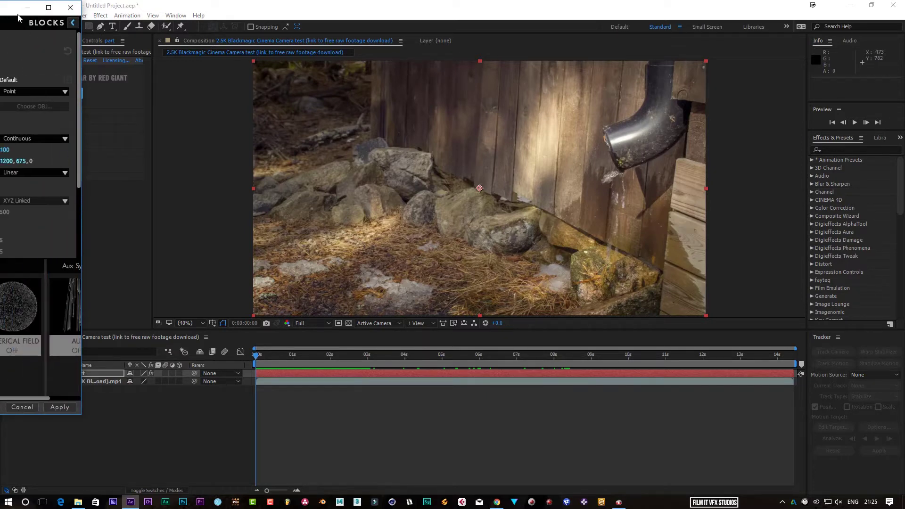
drag(6, 9, 778, 34)
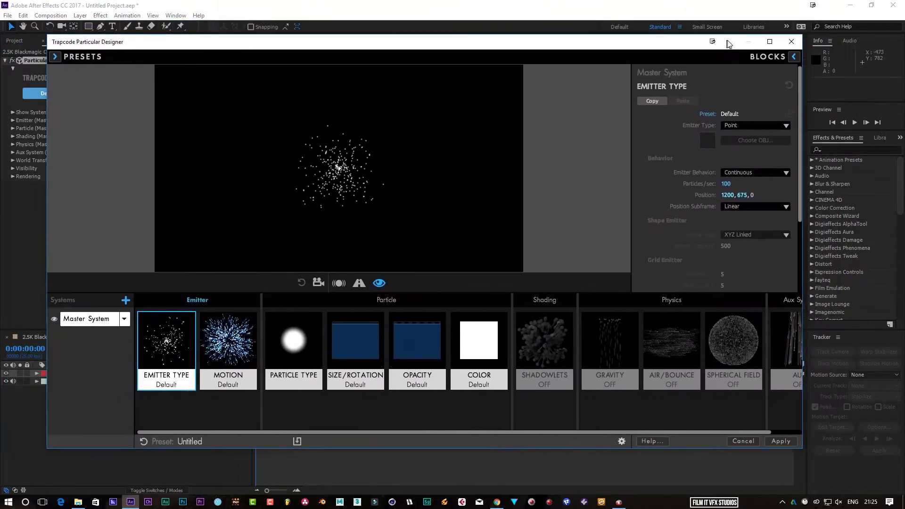
- Maximize the Designer, test the emitter, and apply the Dust in the Wind preset
click(770, 41)
mouse_move(428, 170)
mouse_down()
mouse_move(273, 133)
mouse_move(191, 189)
mouse_move(343, 188)
mouse_move(403, 153)
mouse_up()
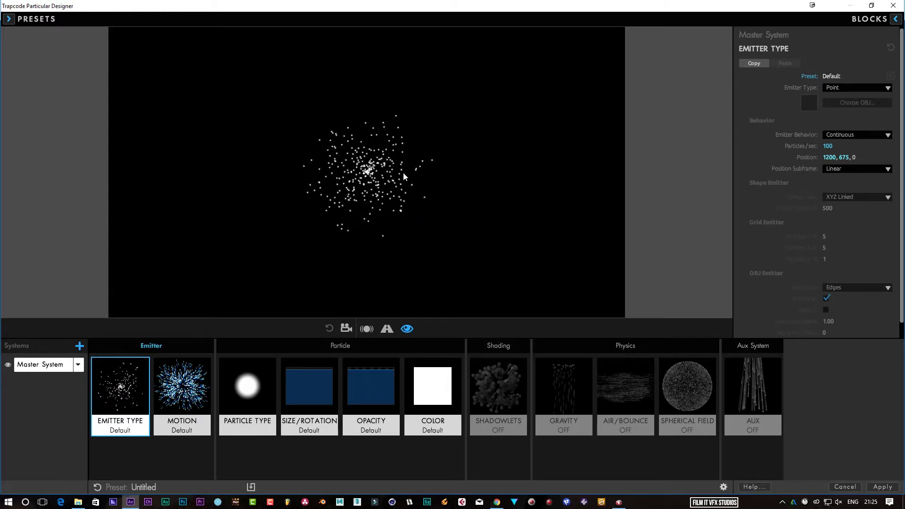
mouse_move(361, 182)
mouse_down()
mouse_move(467, 129)
mouse_move(479, 137)
mouse_move(468, 195)
mouse_move(346, 176)
mouse_move(292, 181)
mouse_move(271, 197)
mouse_move(271, 221)
mouse_move(357, 215)
mouse_move(399, 173)
mouse_move(390, 133)
mouse_up()
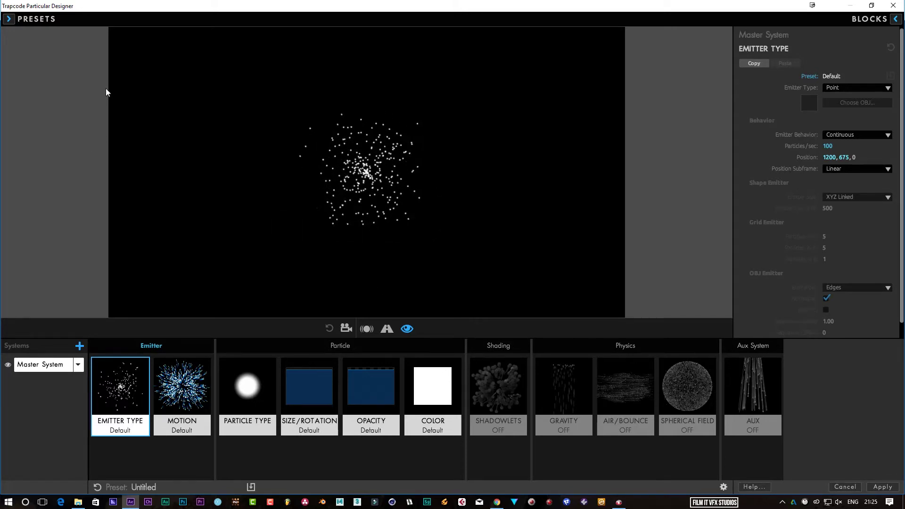
click(8, 19)
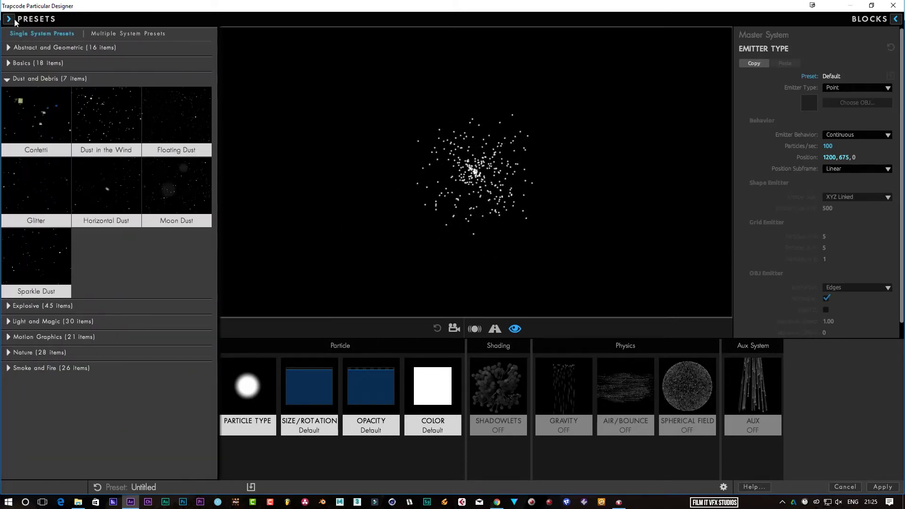
click(89, 118)
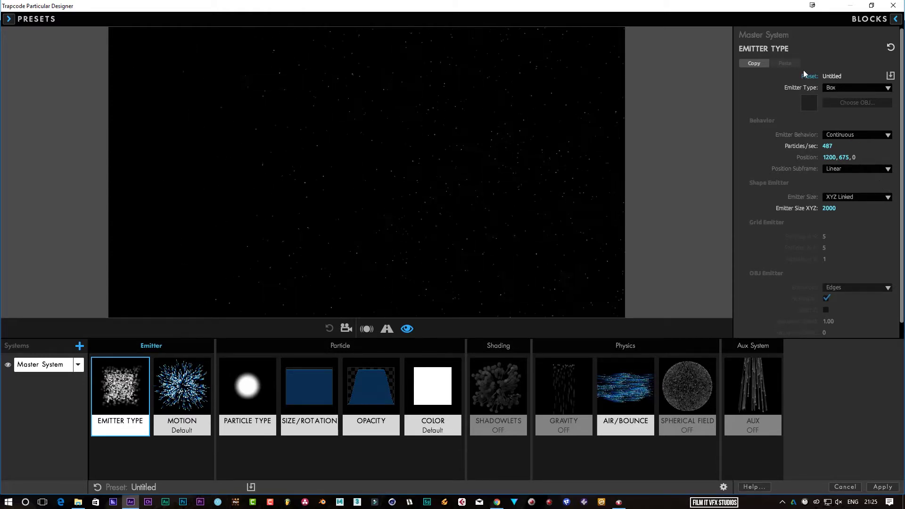
- Keep the Box emitter and cut Particles/sec to 100, nudging it to 99
click(894, 19)
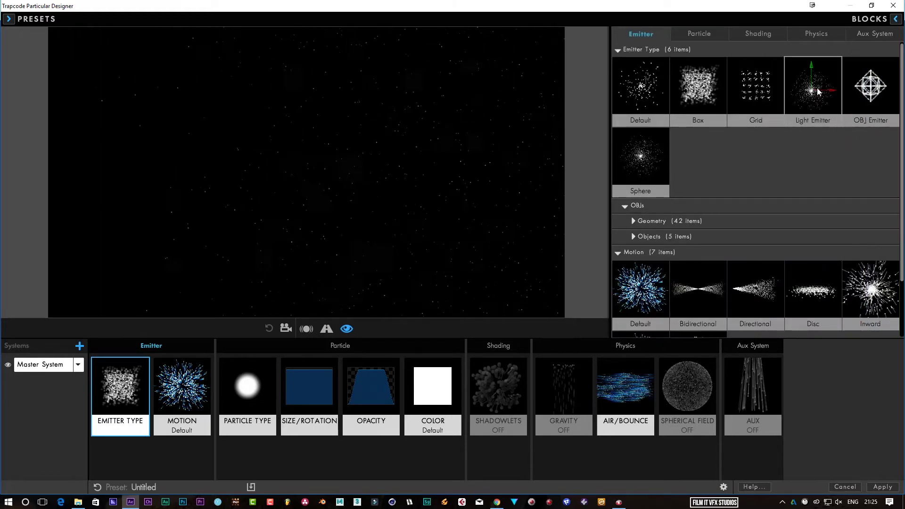
click(691, 86)
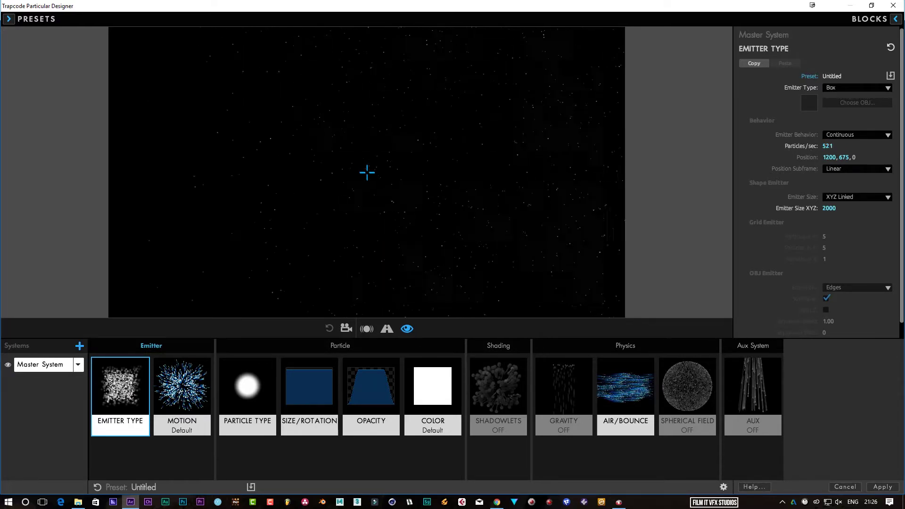
click(828, 146)
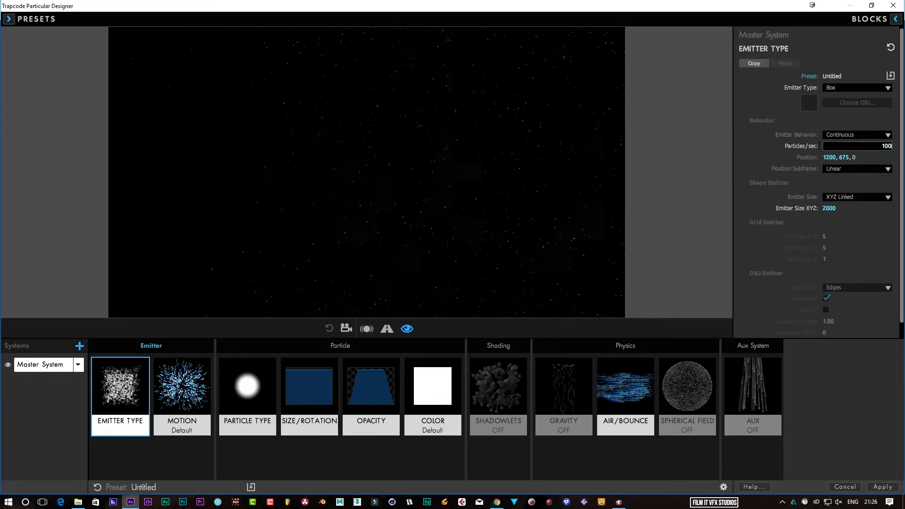
key(Return)
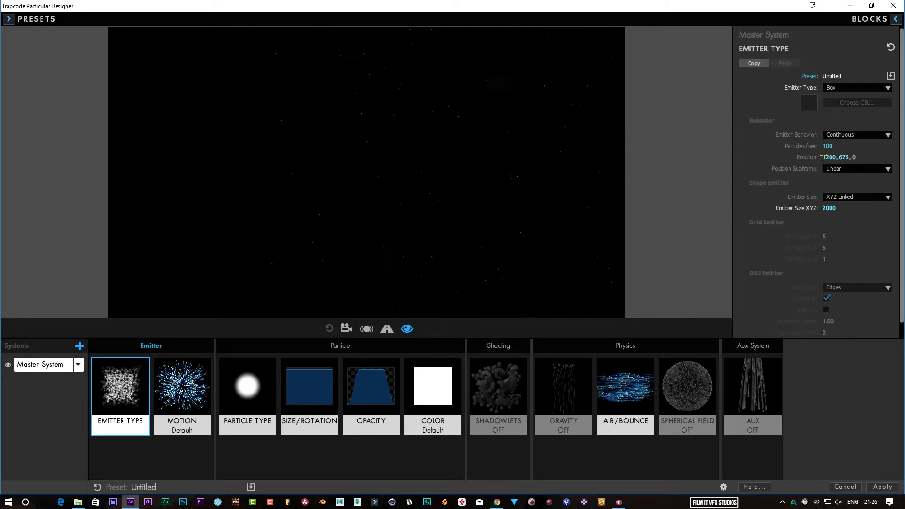
drag(830, 146, 827, 146)
click(873, 89)
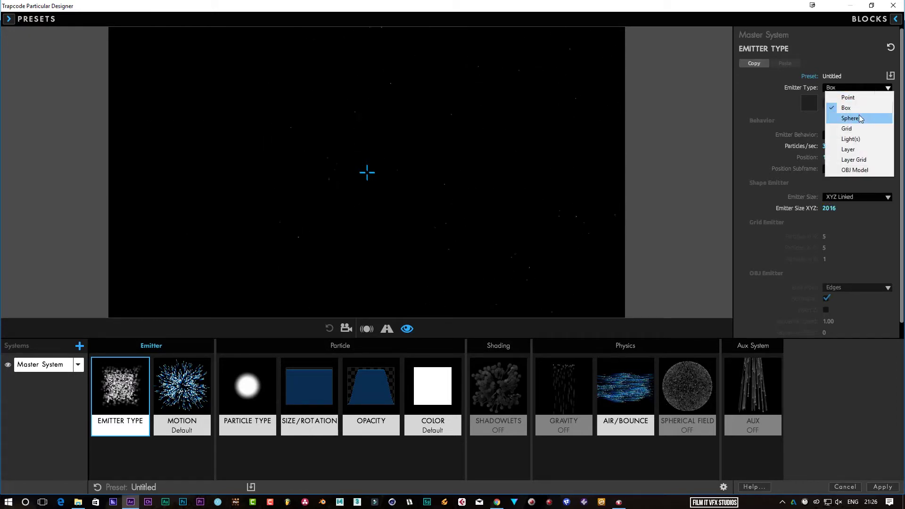
click(850, 118)
click(863, 88)
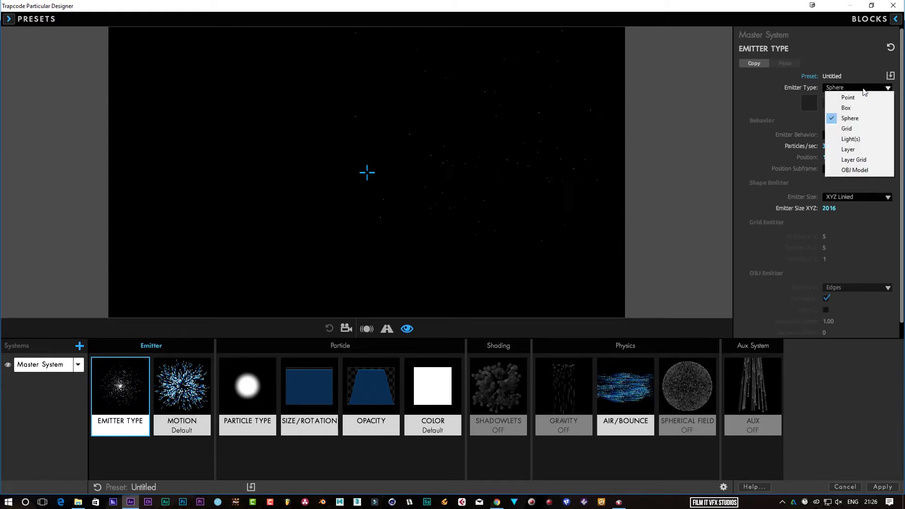
click(861, 94)
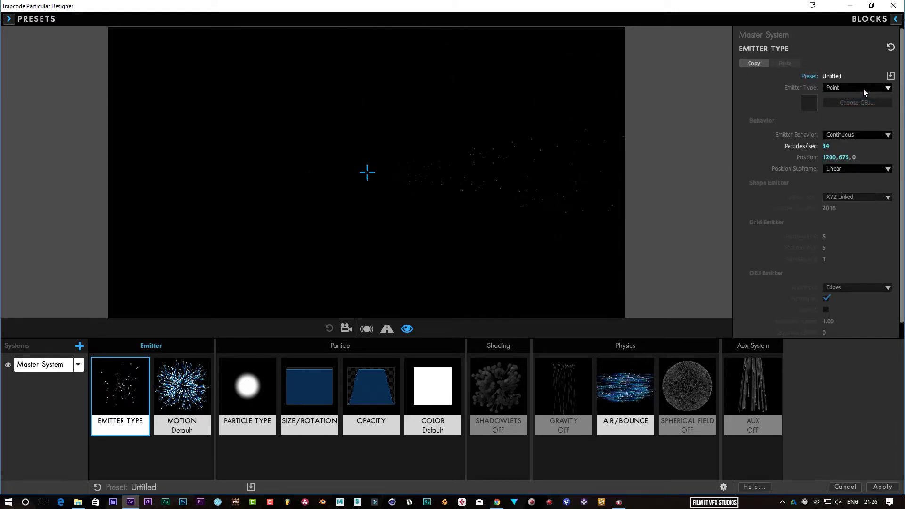
click(864, 86)
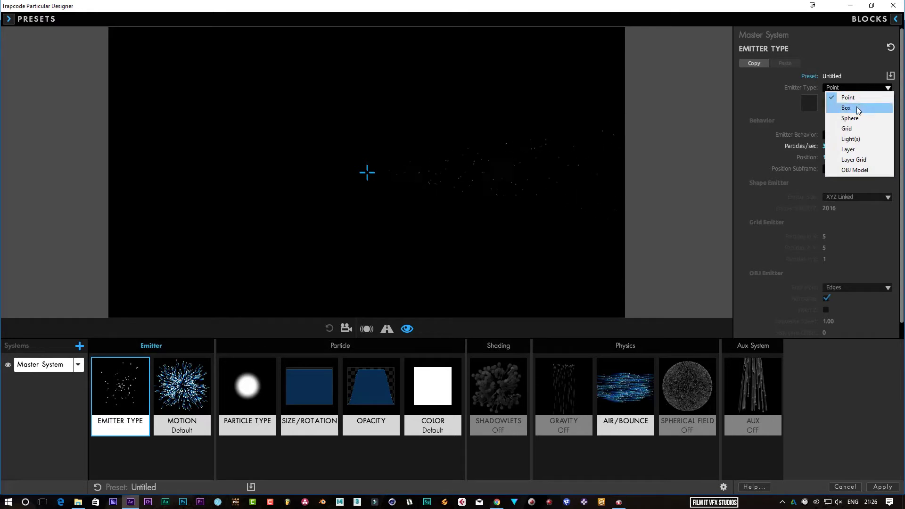
click(857, 106)
click(861, 88)
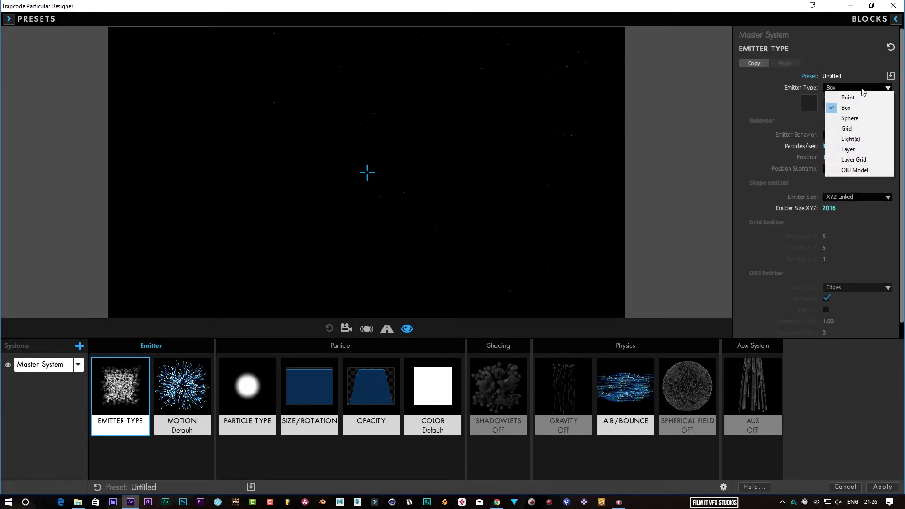
click(853, 159)
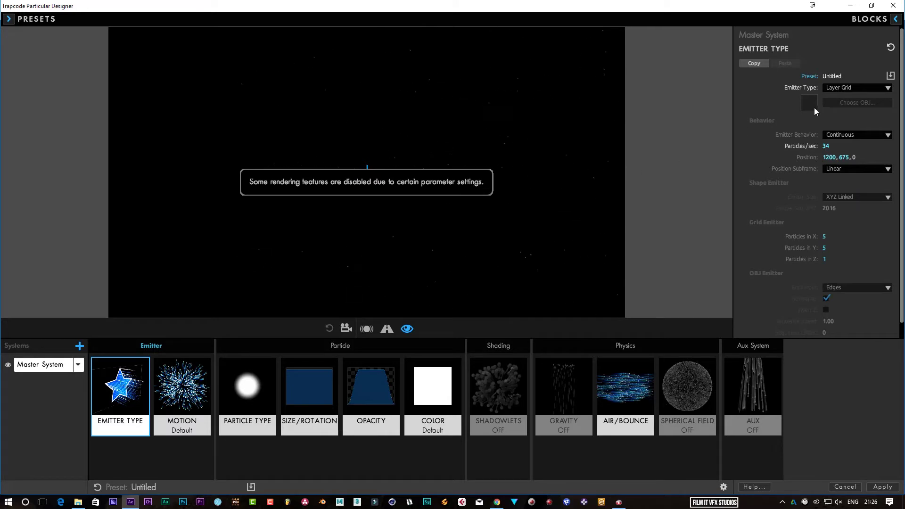
click(855, 89)
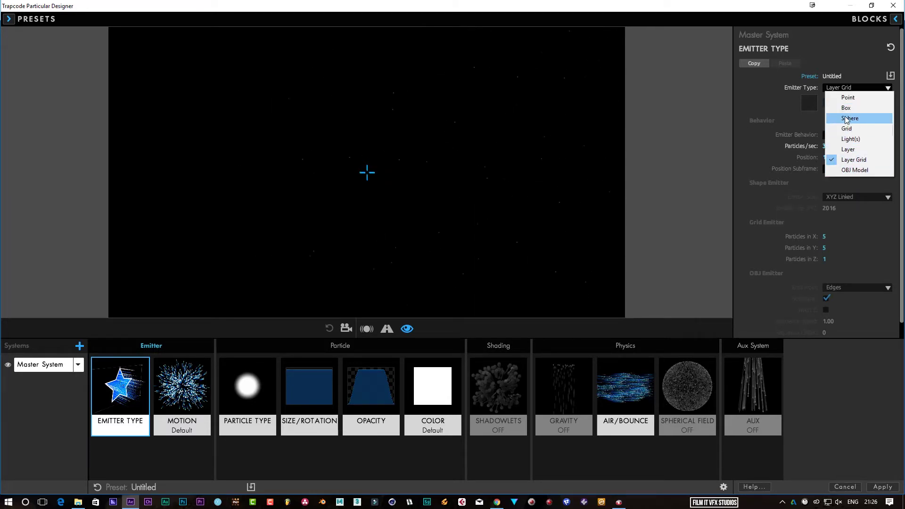
click(842, 98)
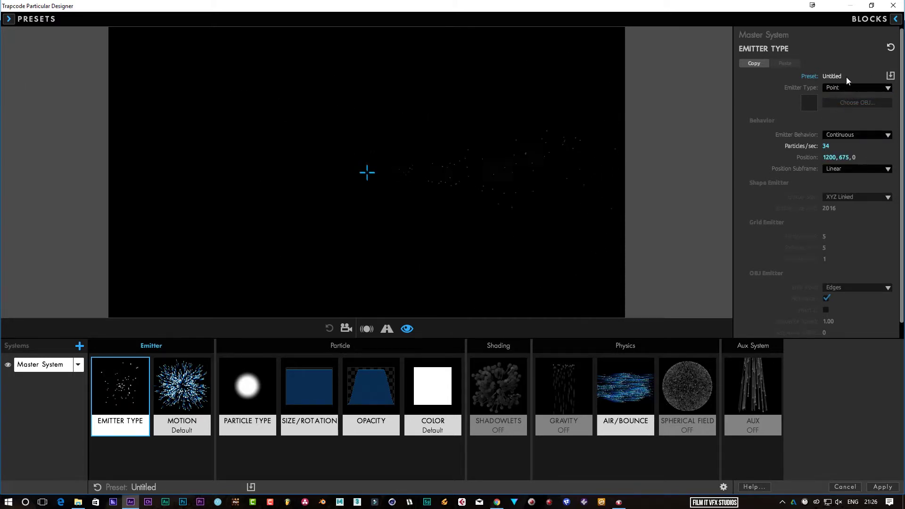
click(844, 88)
click(849, 106)
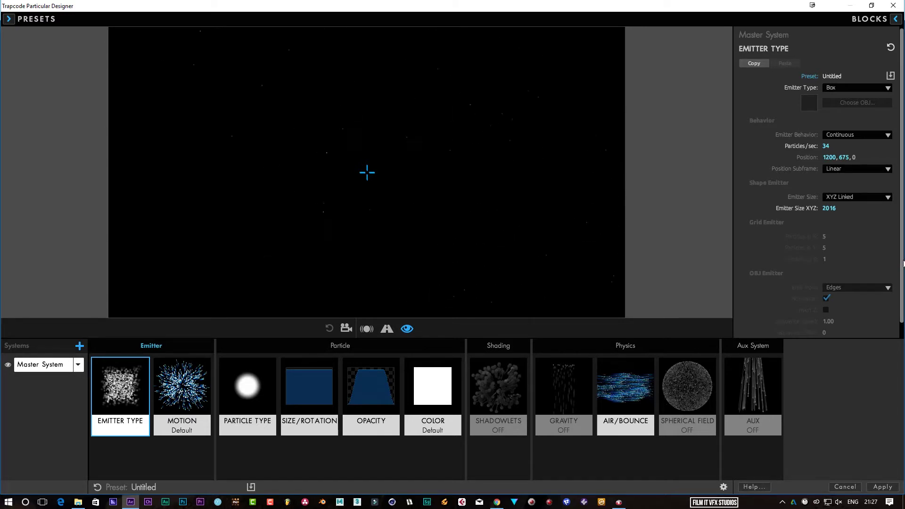
- Set the particle colour to orange and raise Color Random to about 13%
click(438, 394)
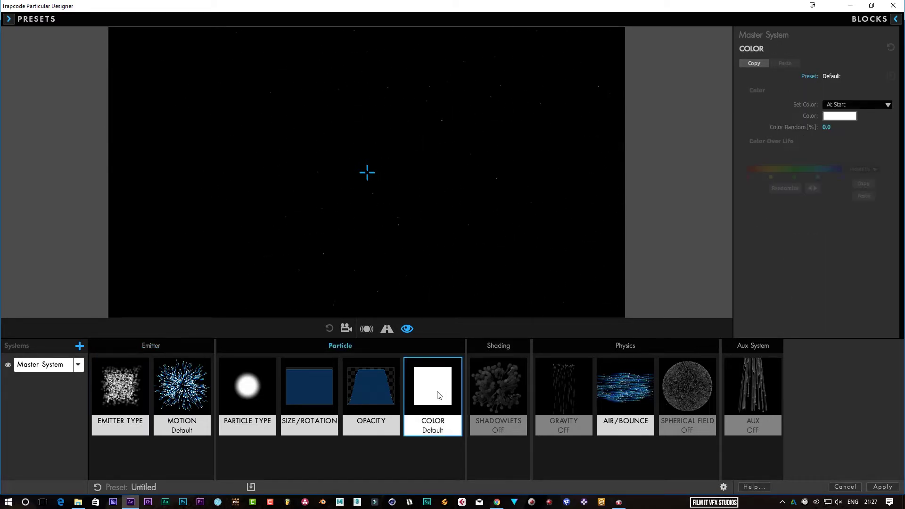
click(839, 116)
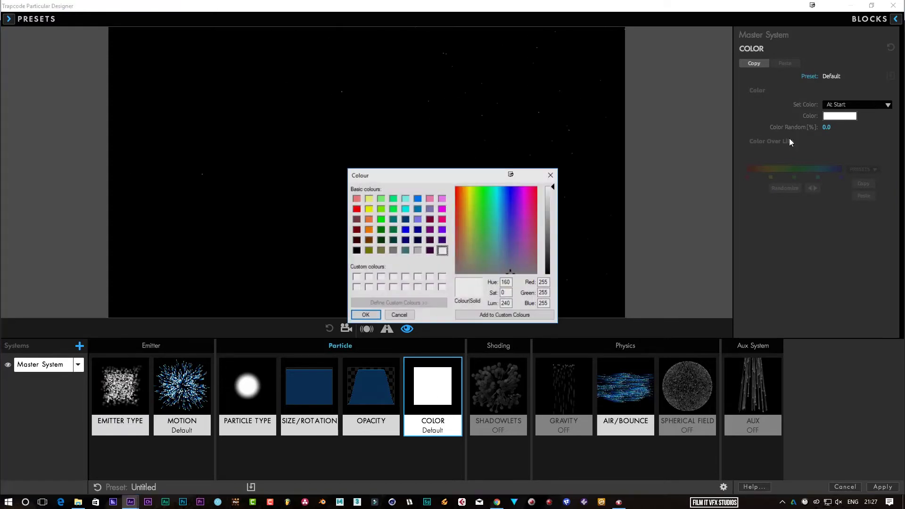
drag(413, 176, 268, 284)
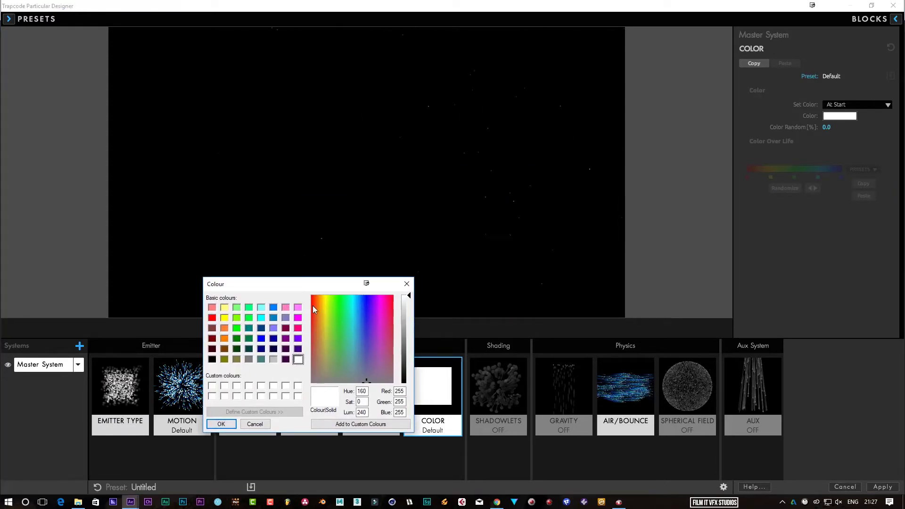
drag(313, 305, 312, 295)
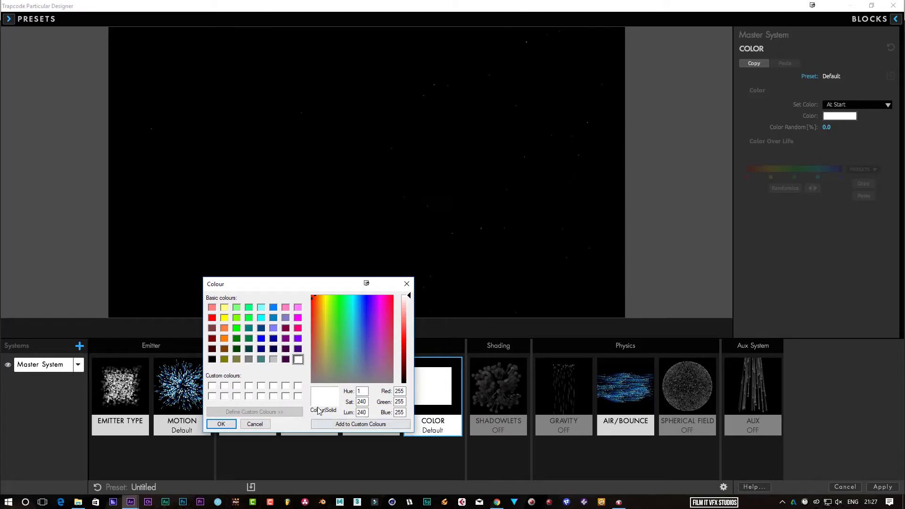
click(220, 424)
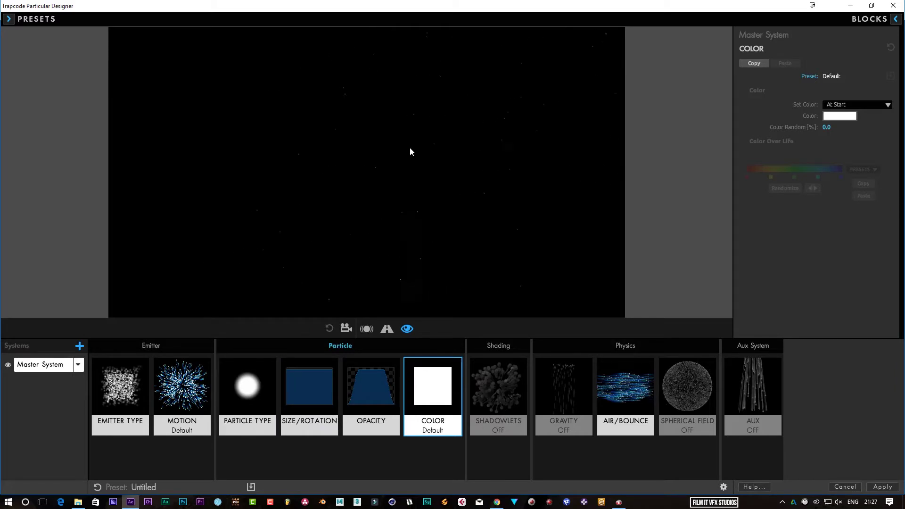
click(840, 117)
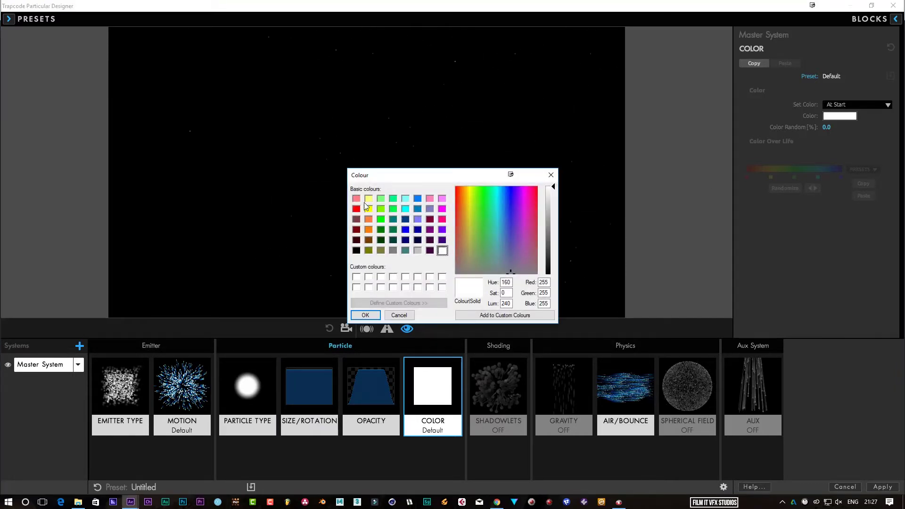
click(369, 229)
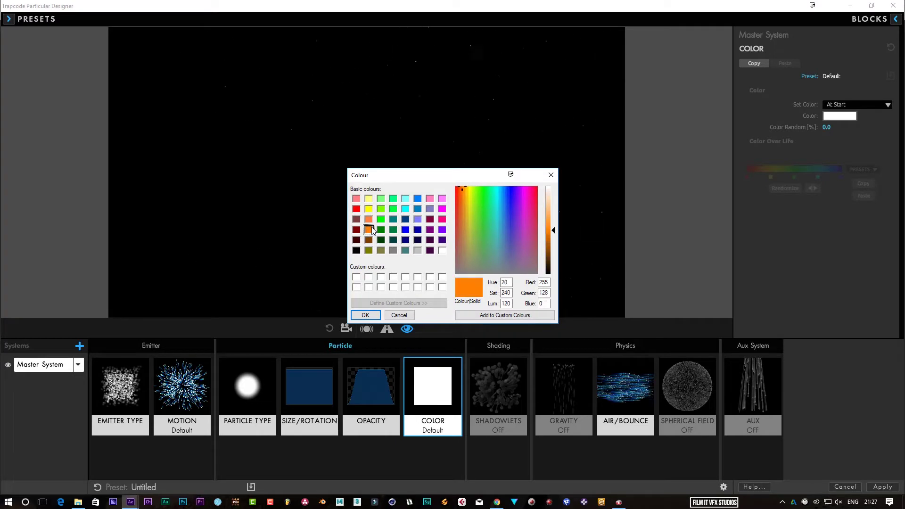
click(374, 314)
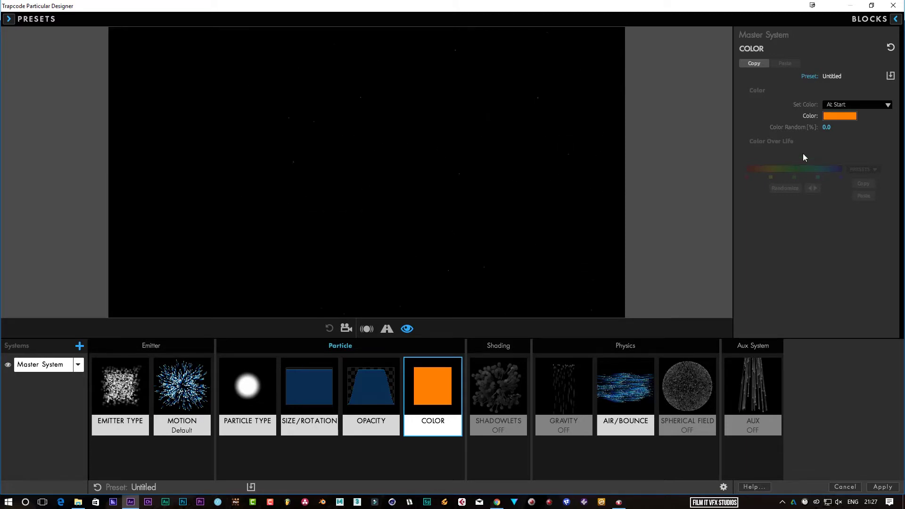
drag(827, 128, 836, 127)
drag(826, 127, 841, 127)
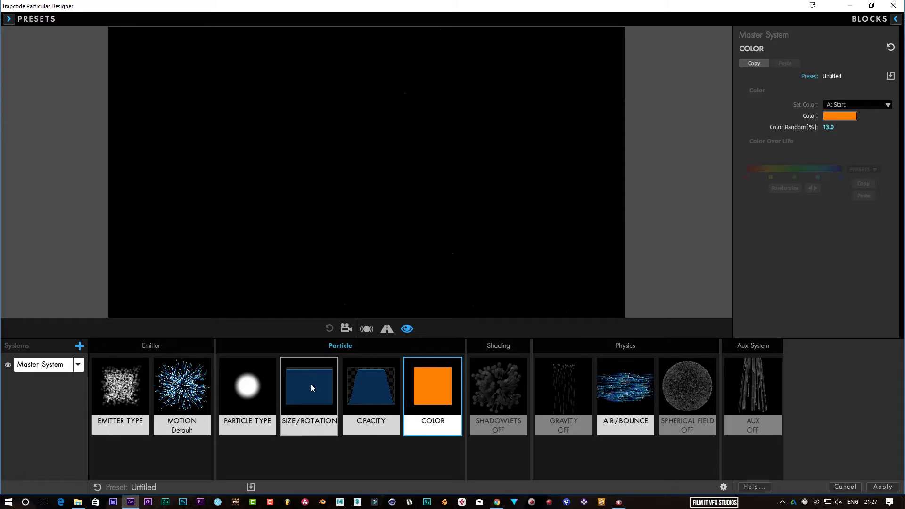
- Change the particle type to Star (No DOF)
click(268, 385)
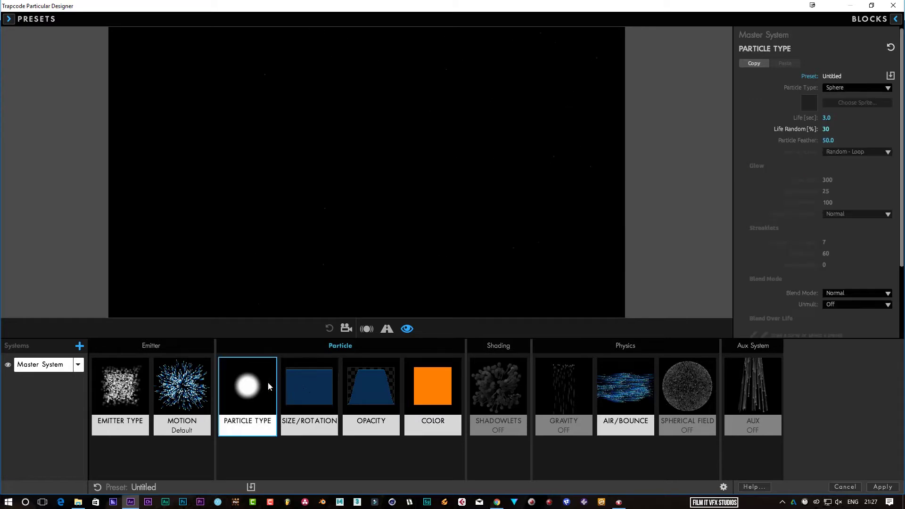
click(841, 88)
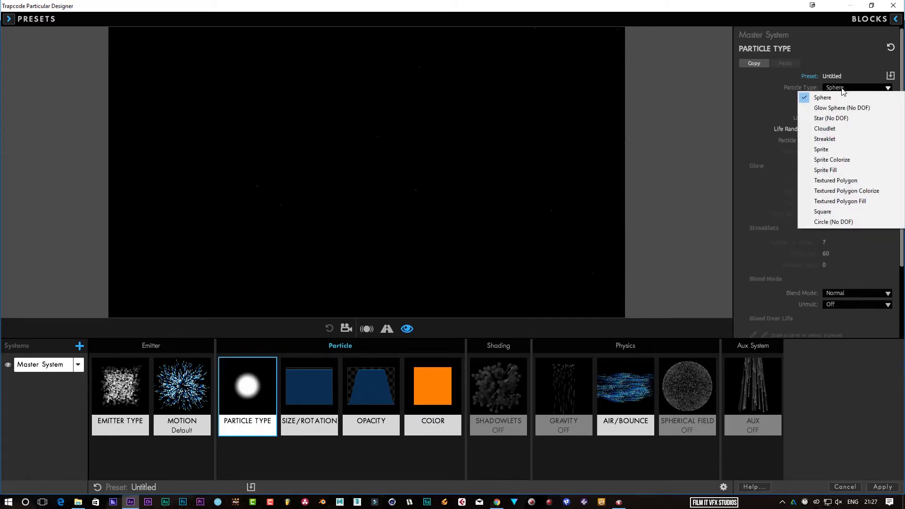
click(830, 118)
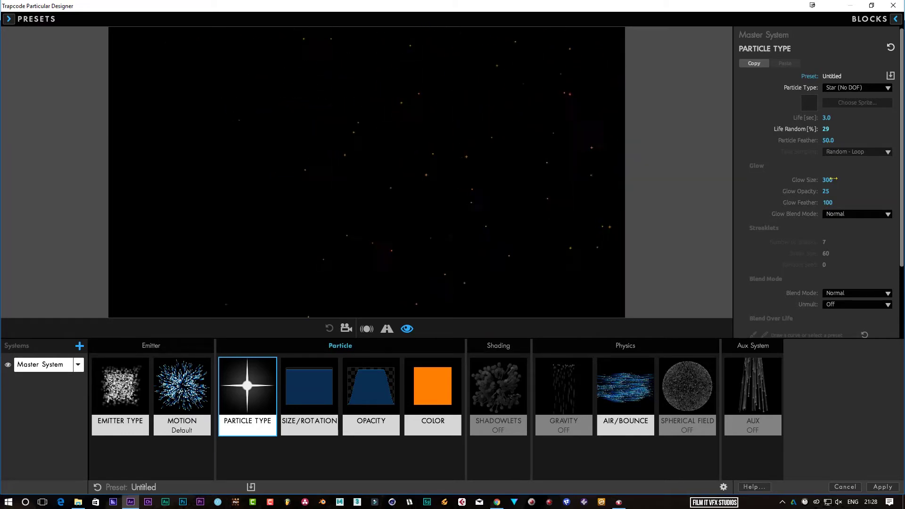
- Set Glow Size to 288 and the blend mode to Screen, then apply the design
drag(830, 179, 827, 179)
scroll(902, 262, down, 2)
click(886, 242)
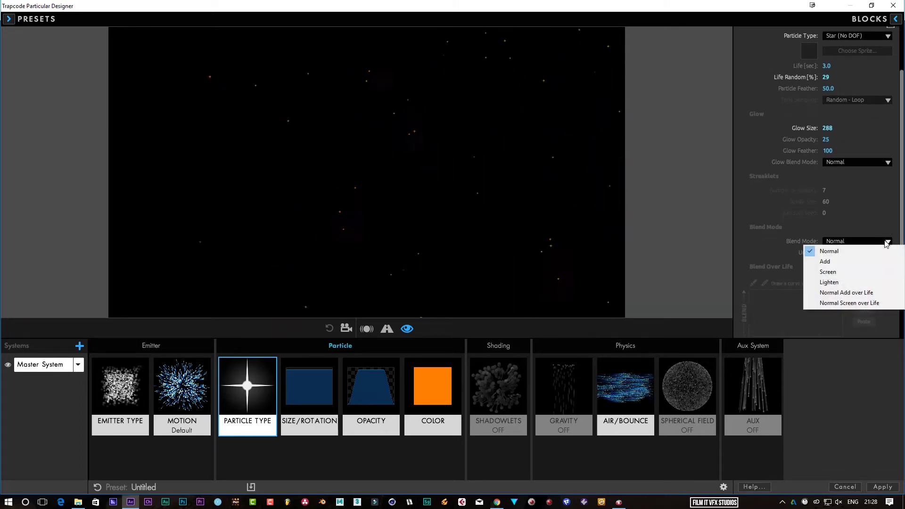
click(847, 272)
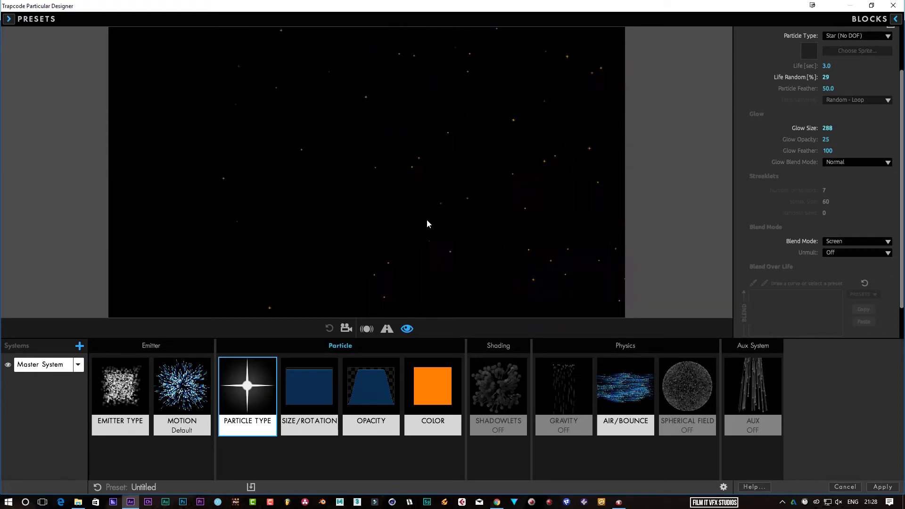
click(882, 487)
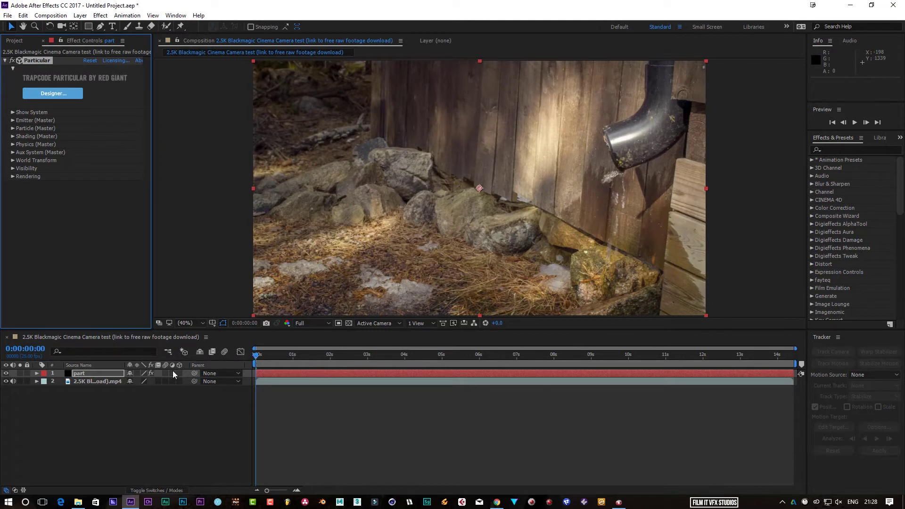
- Preview the composition with the new orange star particles
click(855, 122)
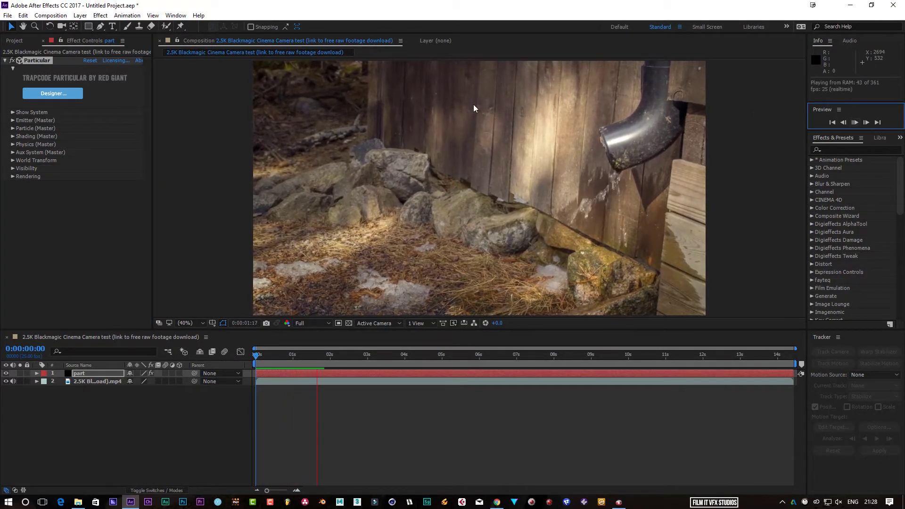
scroll(511, 197, up, 4)
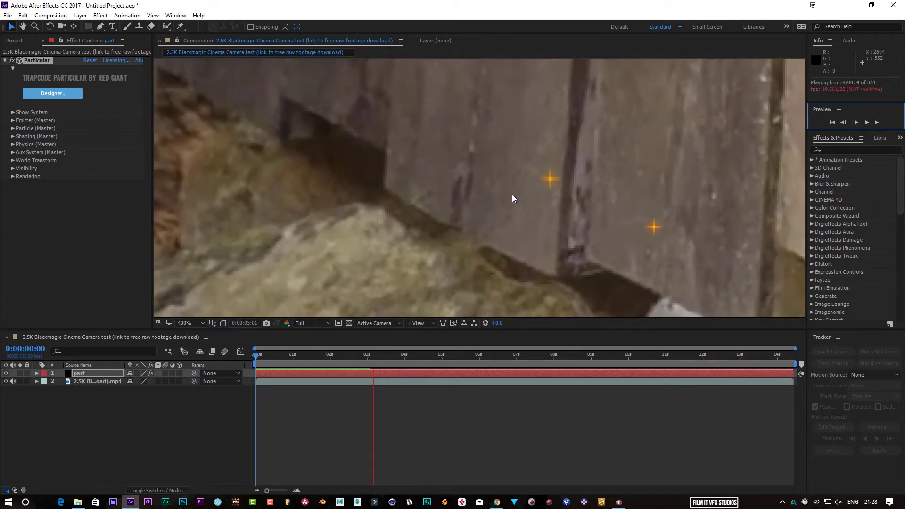
scroll(513, 198, down, 2)
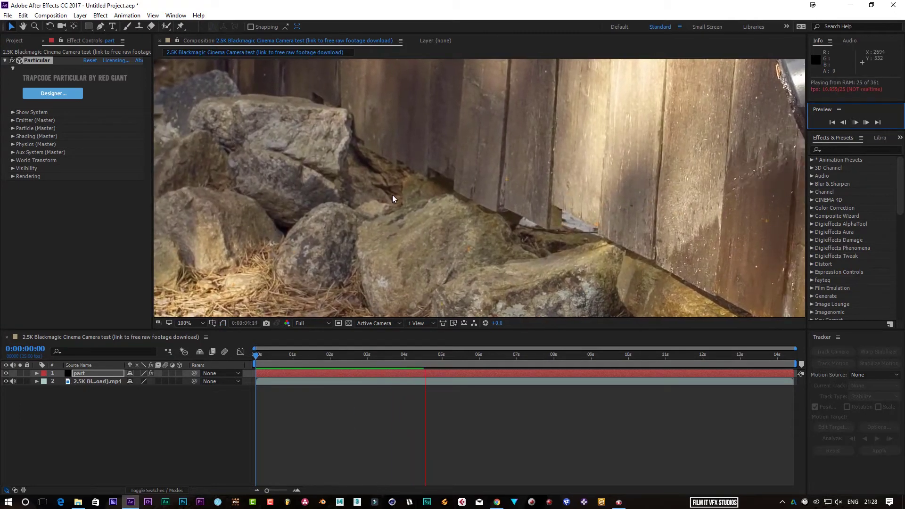
scroll(389, 203, down, 2)
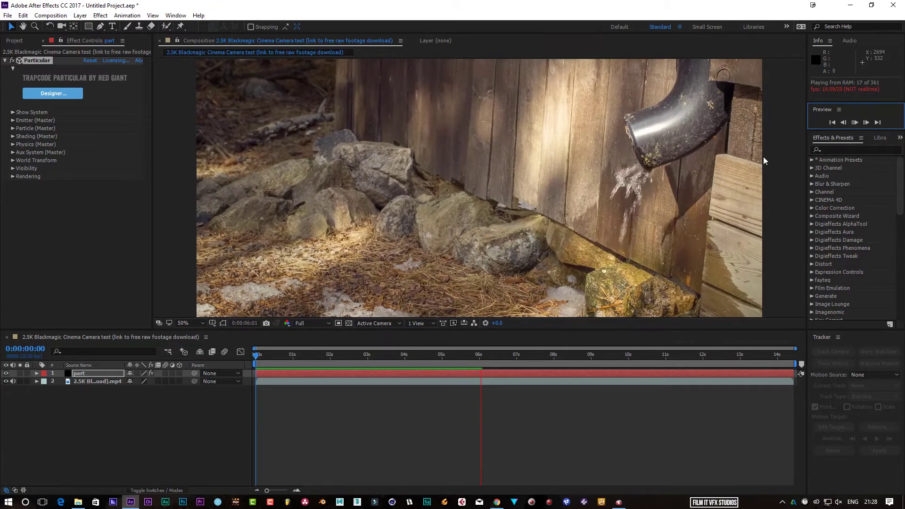
click(853, 123)
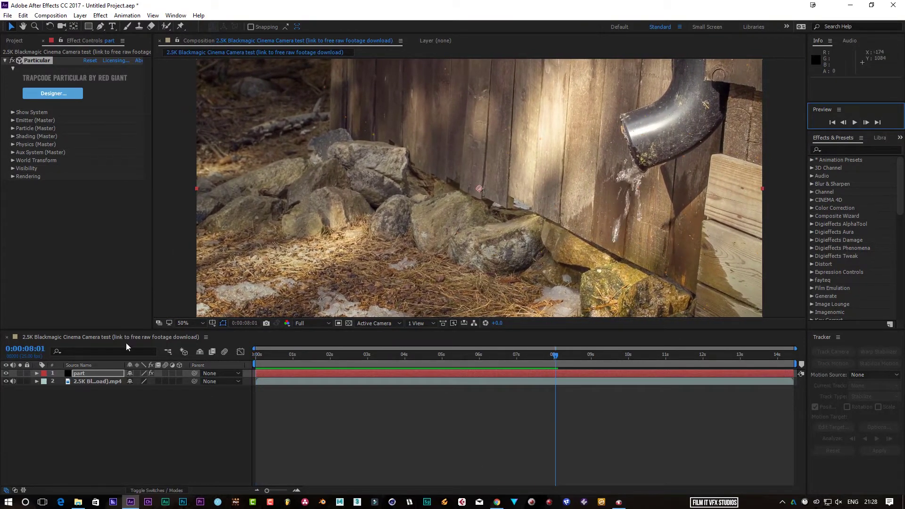
- Open the part layer on its own at an earlier frame and relaunch the Designer
double_click(97, 377)
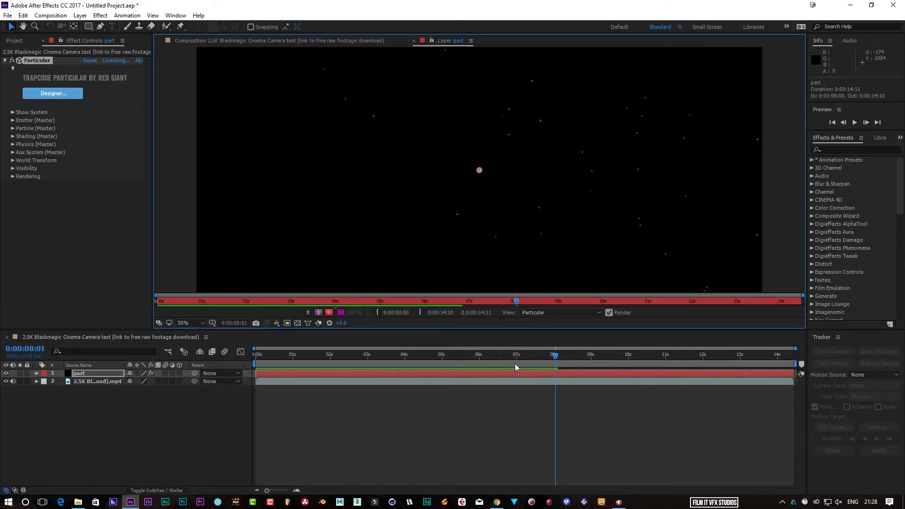
drag(555, 355, 388, 359)
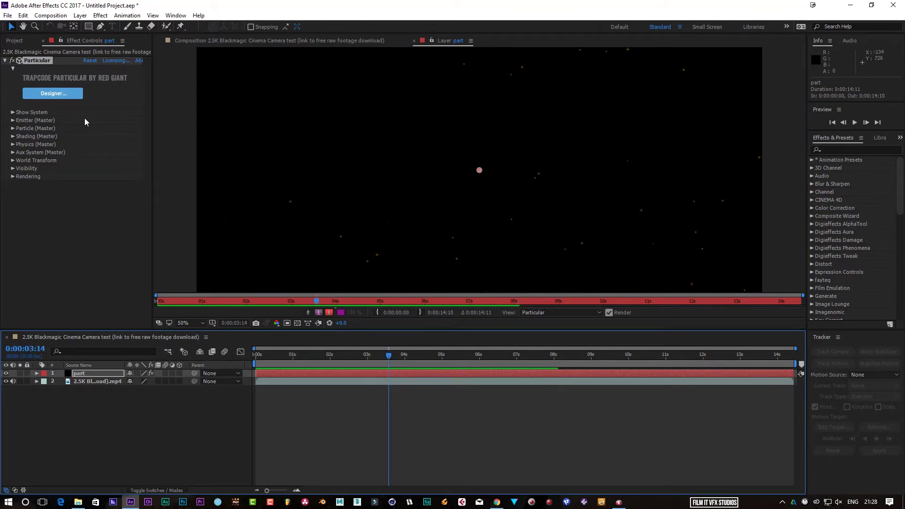
click(55, 96)
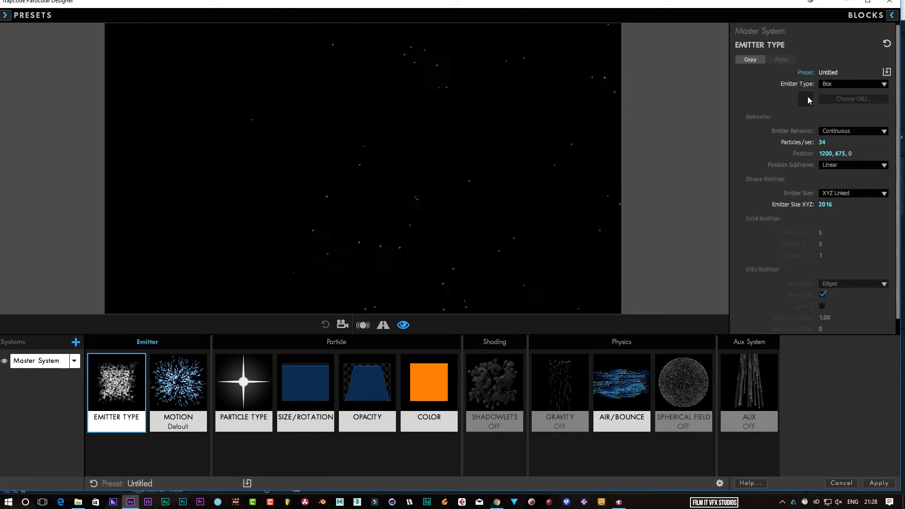
- Change the particle colour from orange to white
click(261, 388)
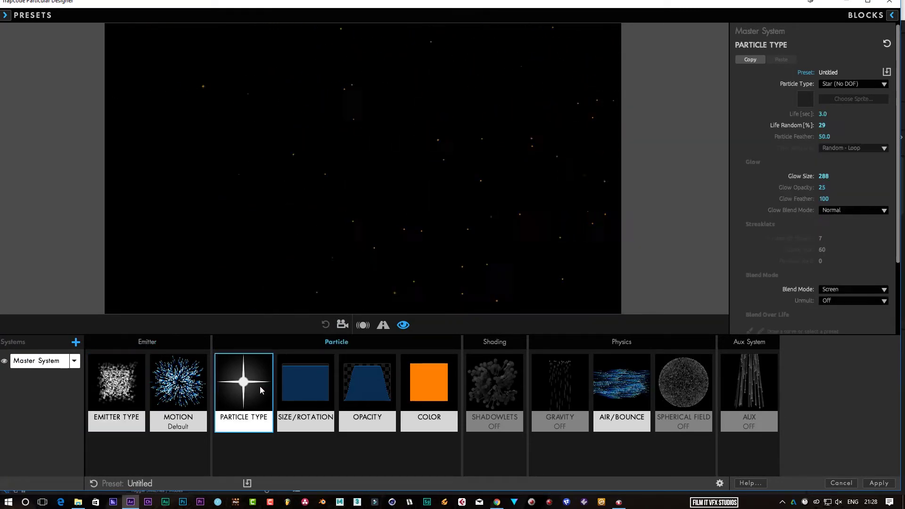
click(419, 390)
click(838, 113)
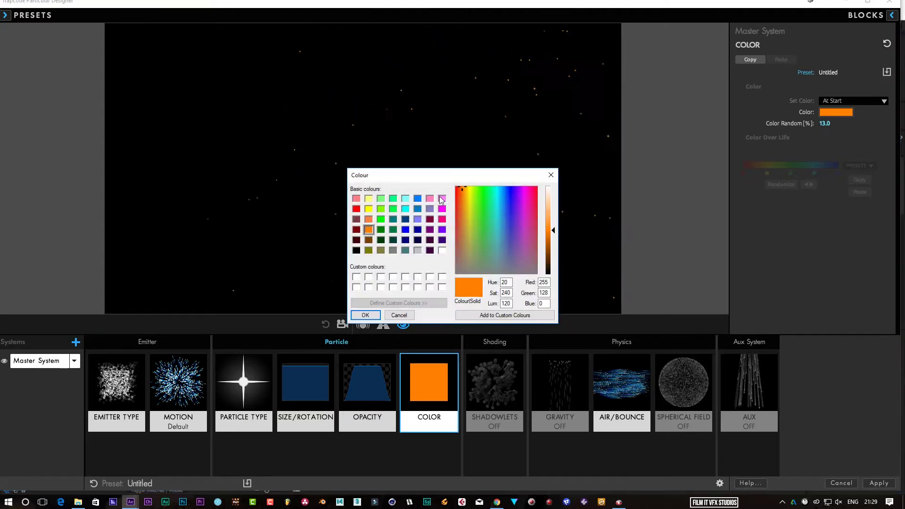
click(442, 250)
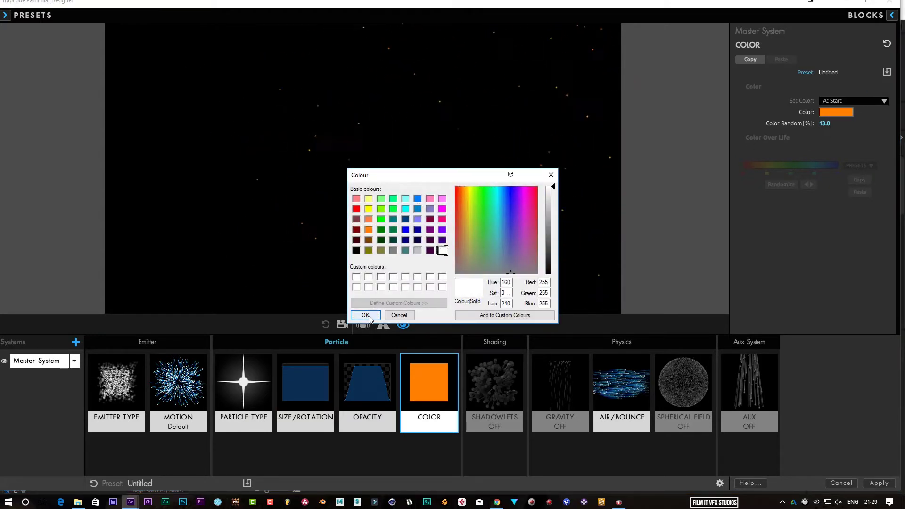
click(368, 316)
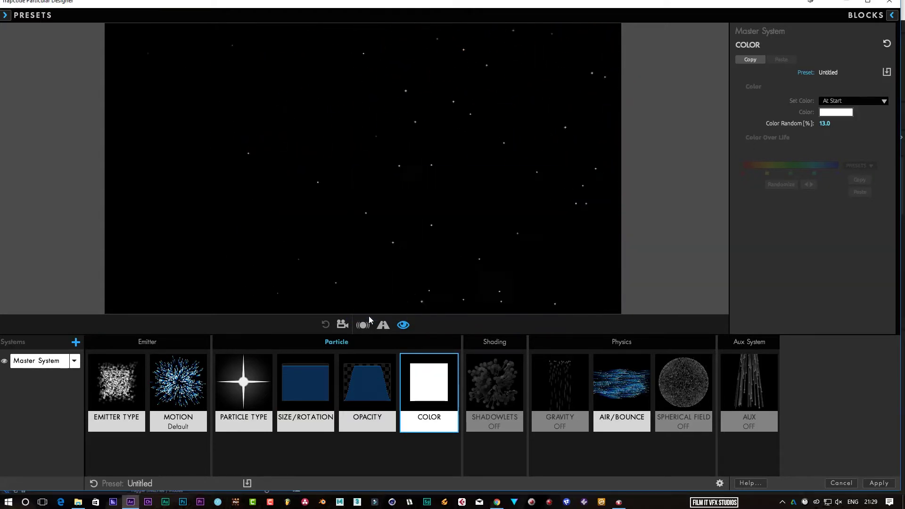
click(867, 99)
click(766, 112)
- Try a Point emitter, switch back to Box, and apply the design to the layer
click(307, 388)
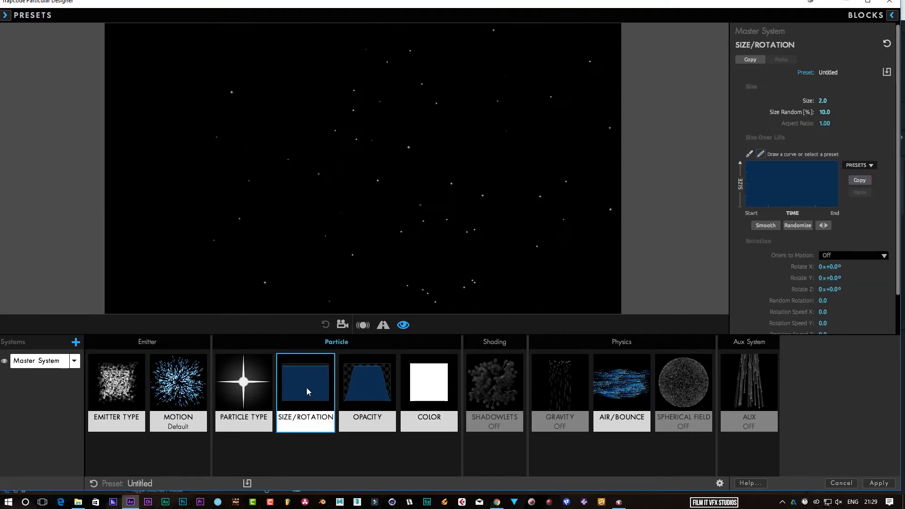
click(134, 389)
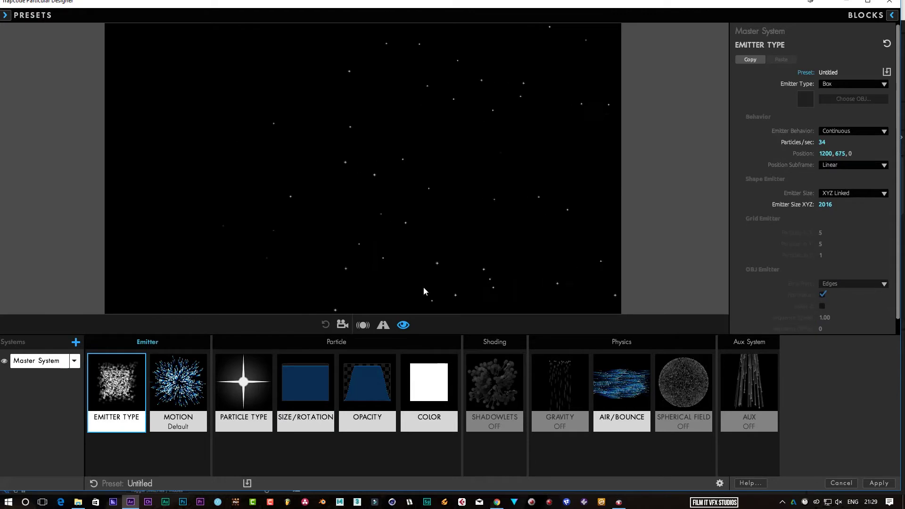
click(847, 82)
click(845, 95)
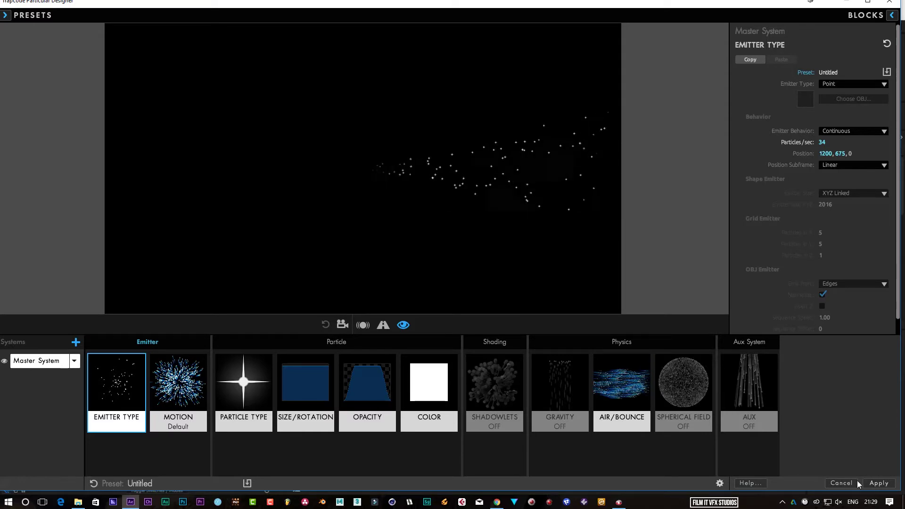
click(847, 84)
click(843, 103)
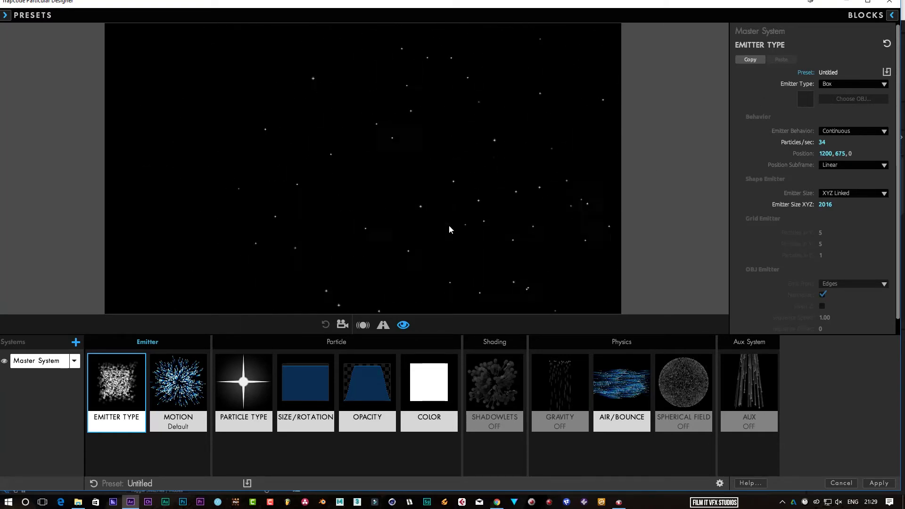
click(431, 382)
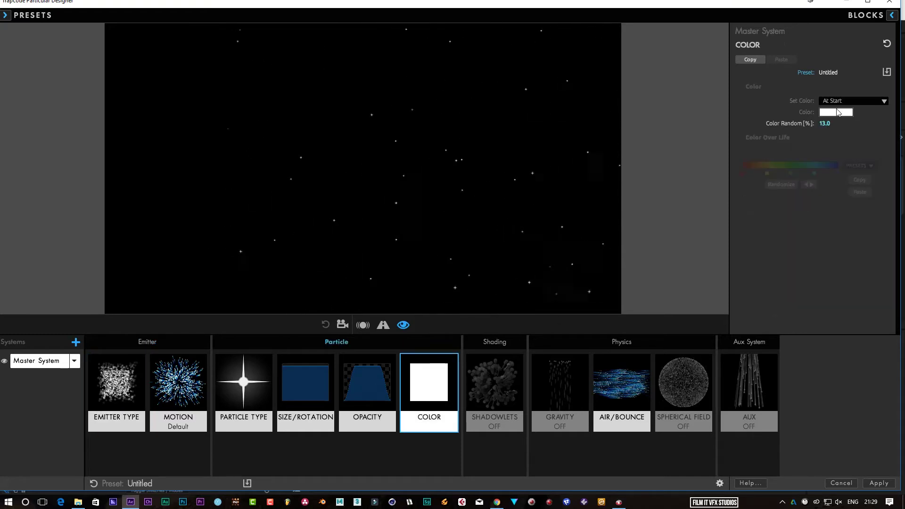
click(872, 485)
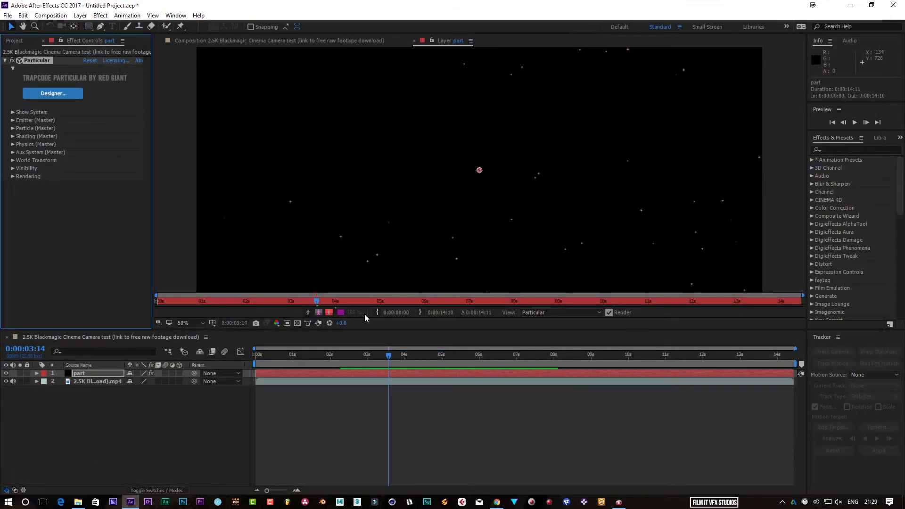
- Hide the wooden-wall footage layer and preview the white particles on black from the start
click(215, 41)
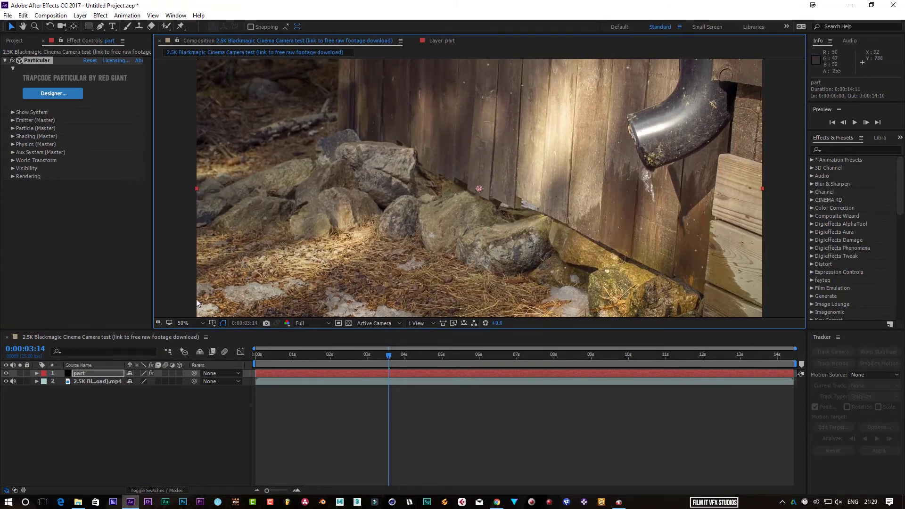
drag(389, 356, 345, 356)
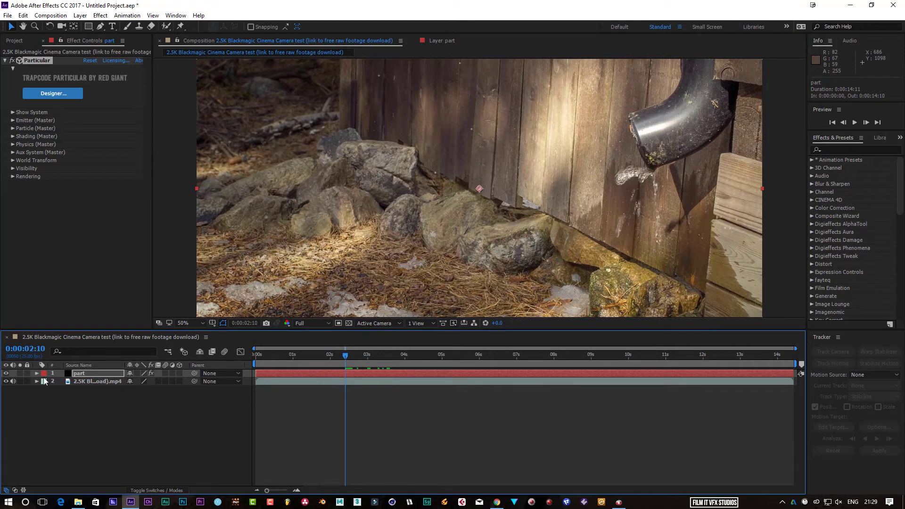
click(6, 381)
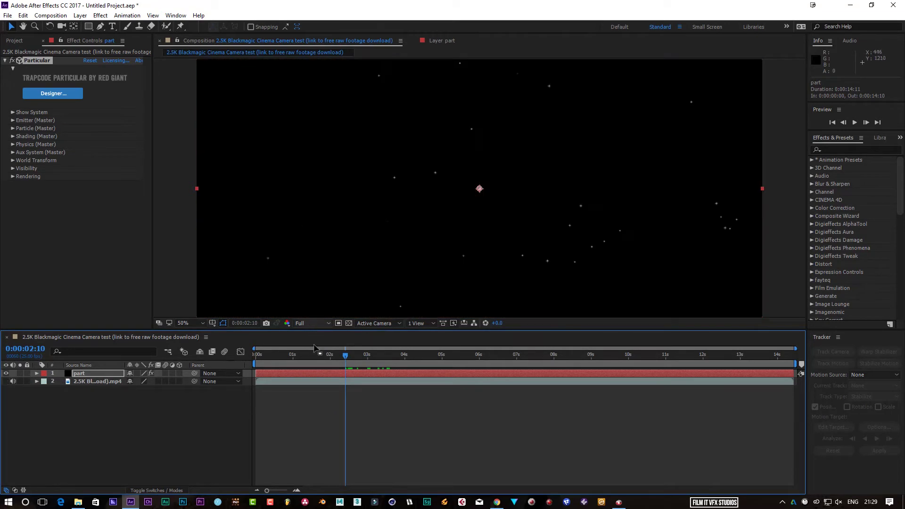
drag(345, 360, 255, 357)
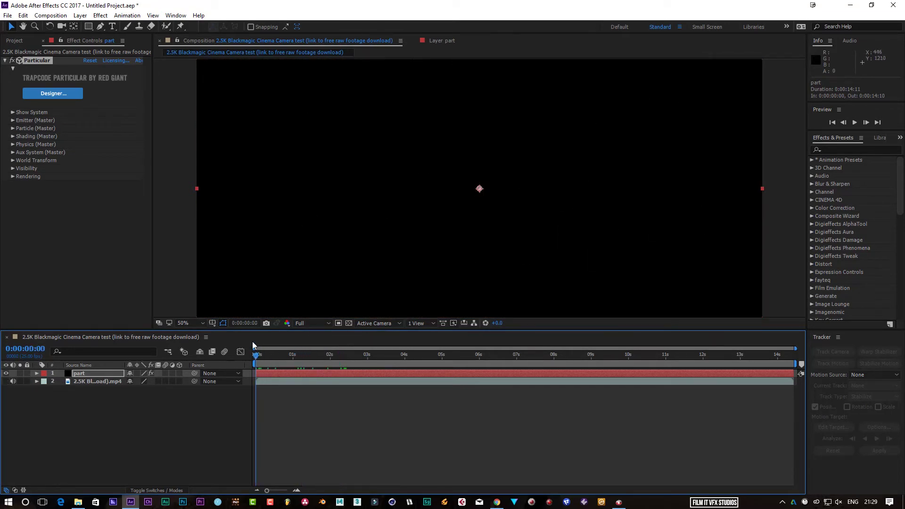
click(855, 124)
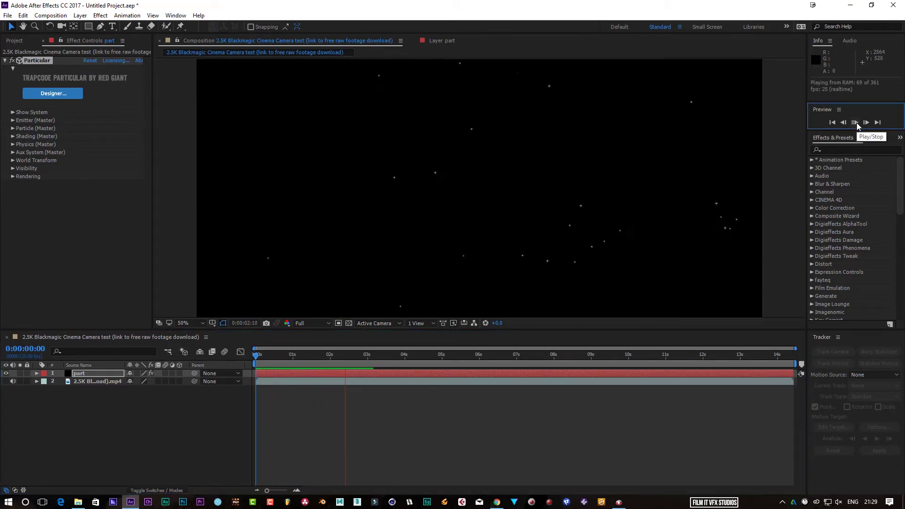
click(855, 123)
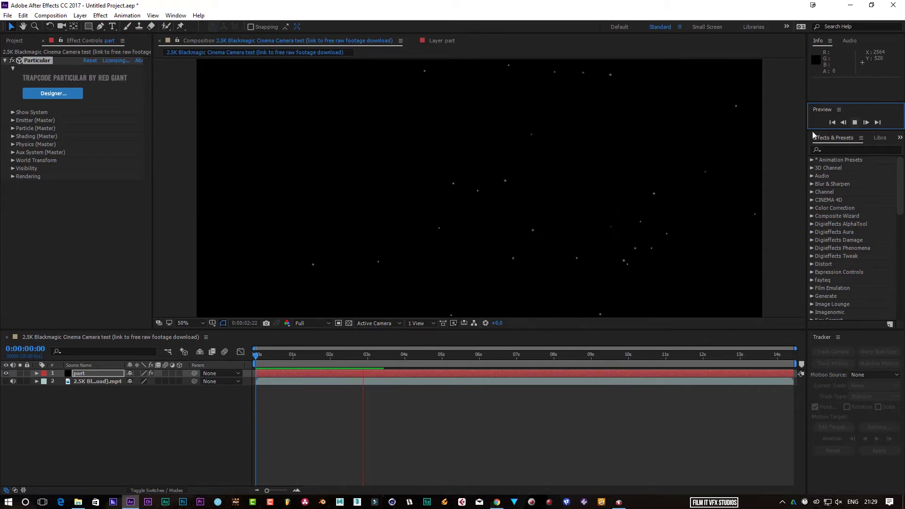
- Set the part layer to Screen blending and make the footage visible again
right_click(92, 375)
mouse_move(139, 231)
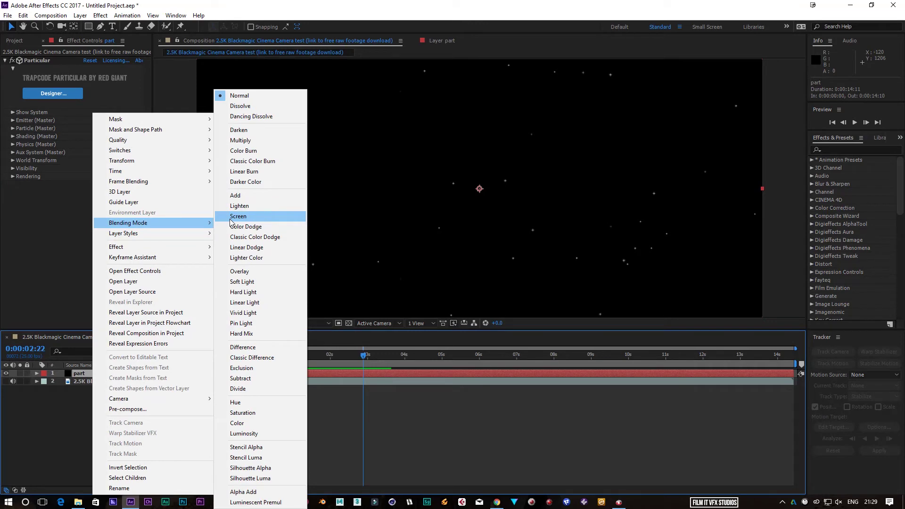
click(231, 220)
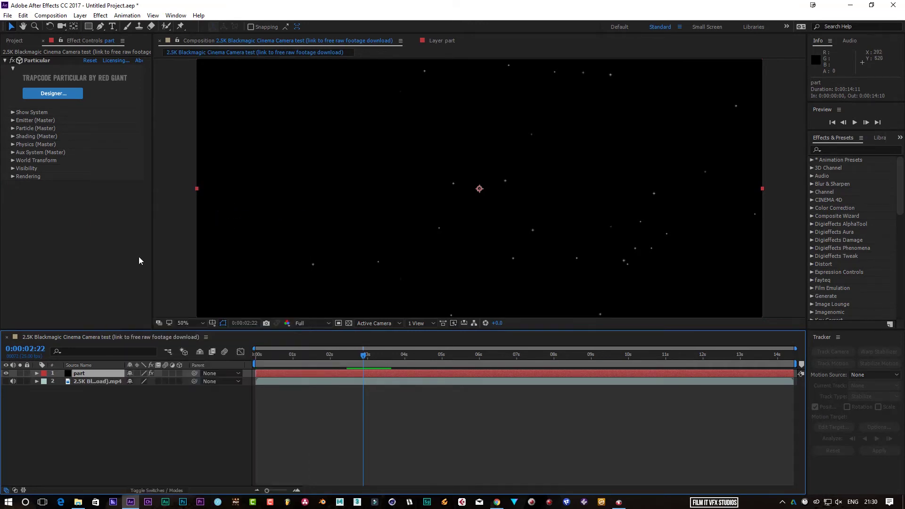
click(6, 382)
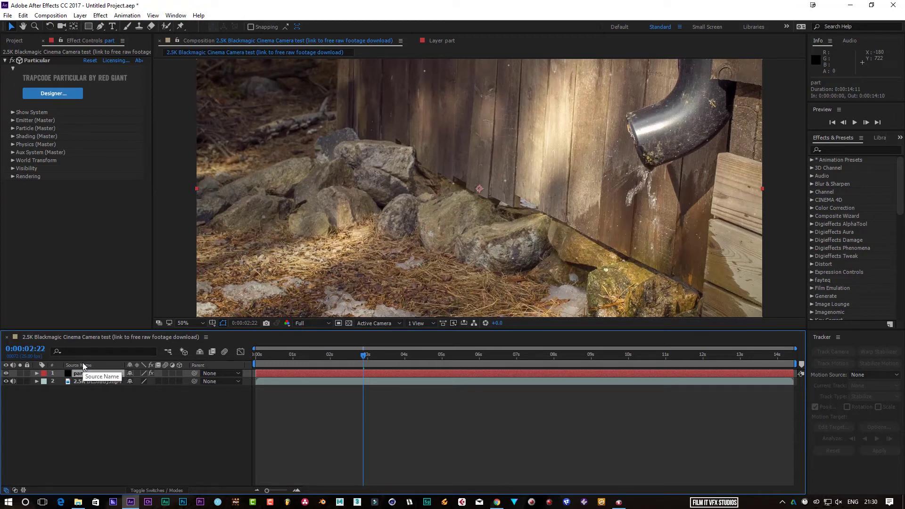
- Switch the part layer back to Normal blending and preview from about one second
right_click(89, 373)
mouse_move(196, 230)
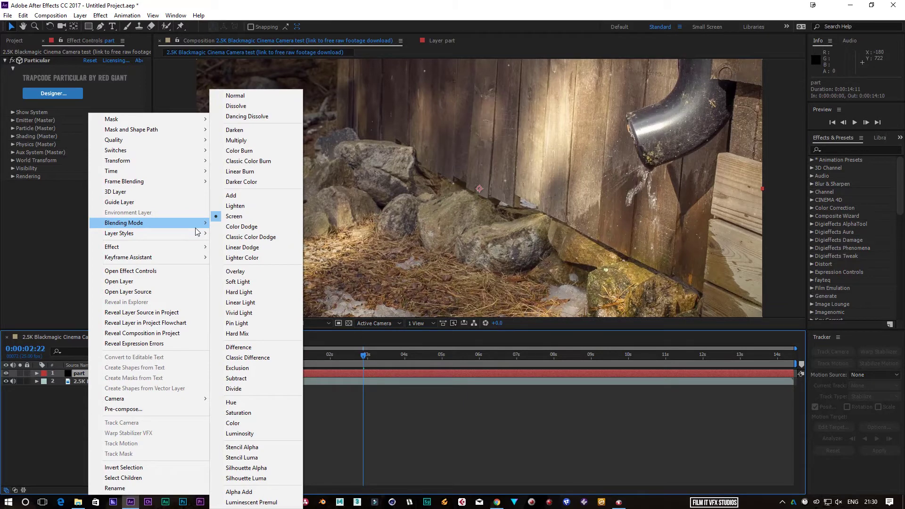
click(238, 95)
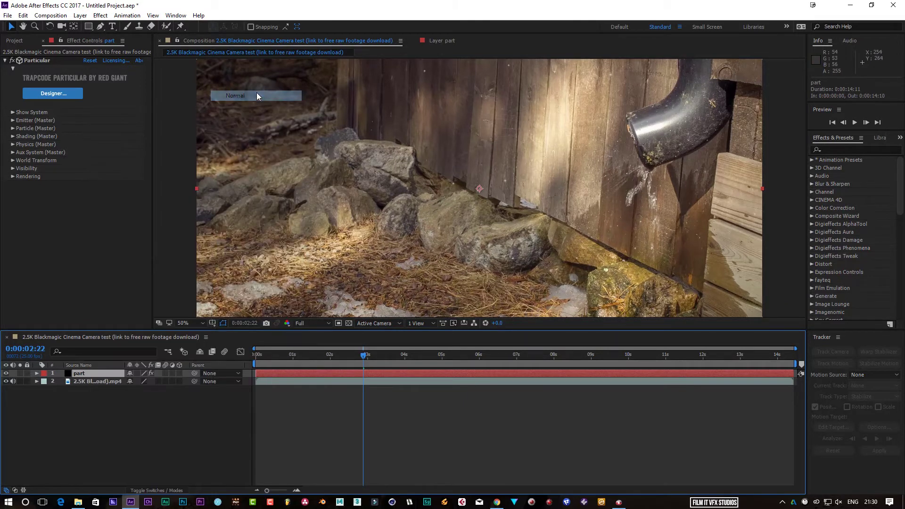
drag(365, 356, 298, 356)
click(854, 123)
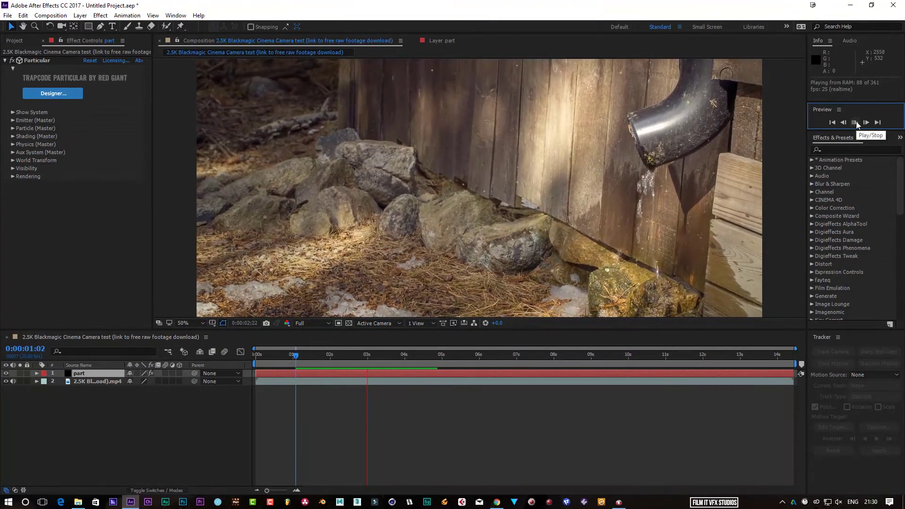
- Time-stretch the part layer by a factor of 500, then return the playhead to 0
key(space)
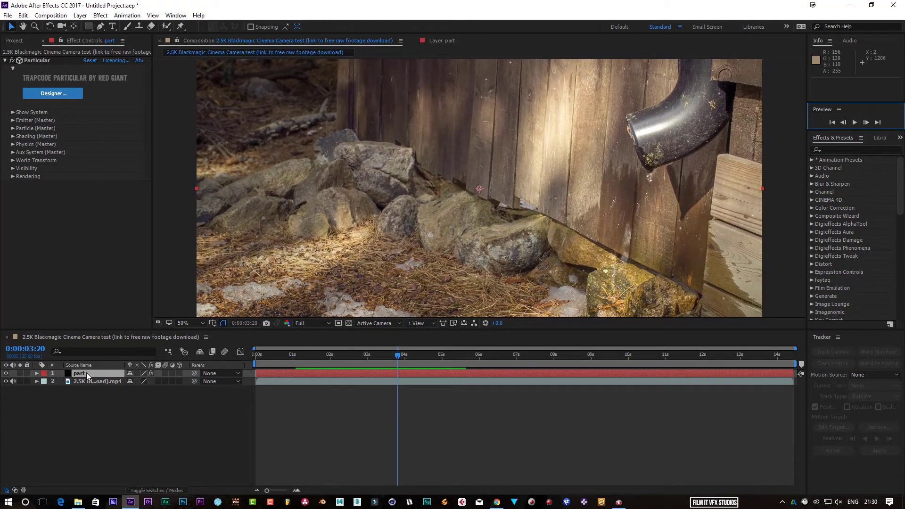
click(87, 375)
click(108, 15)
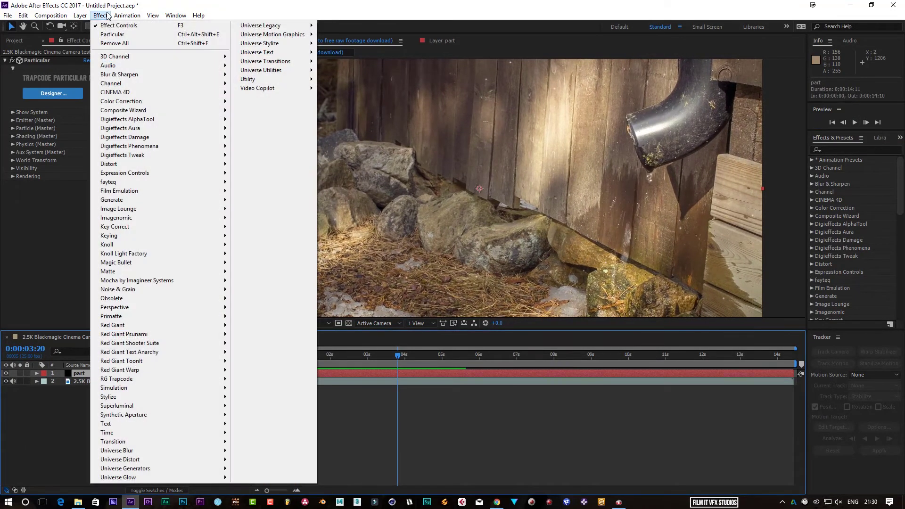
mouse_move(80, 16)
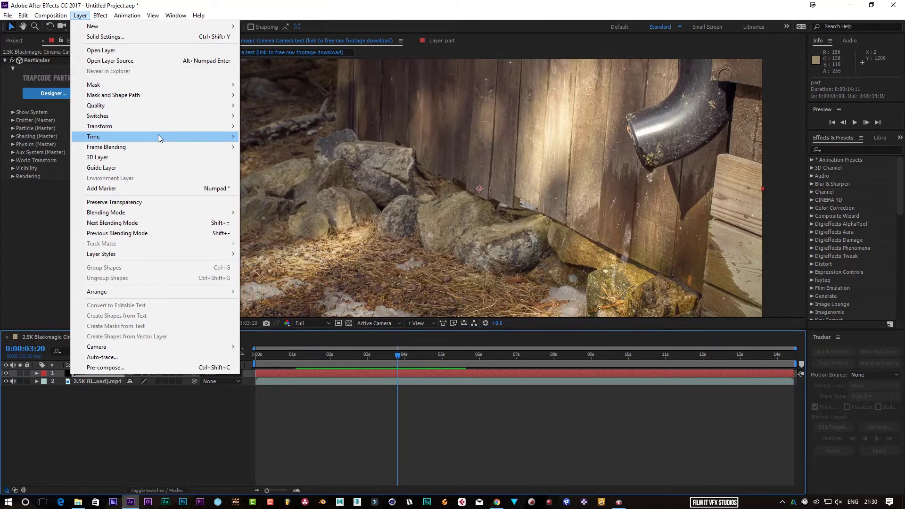
mouse_move(197, 136)
click(274, 159)
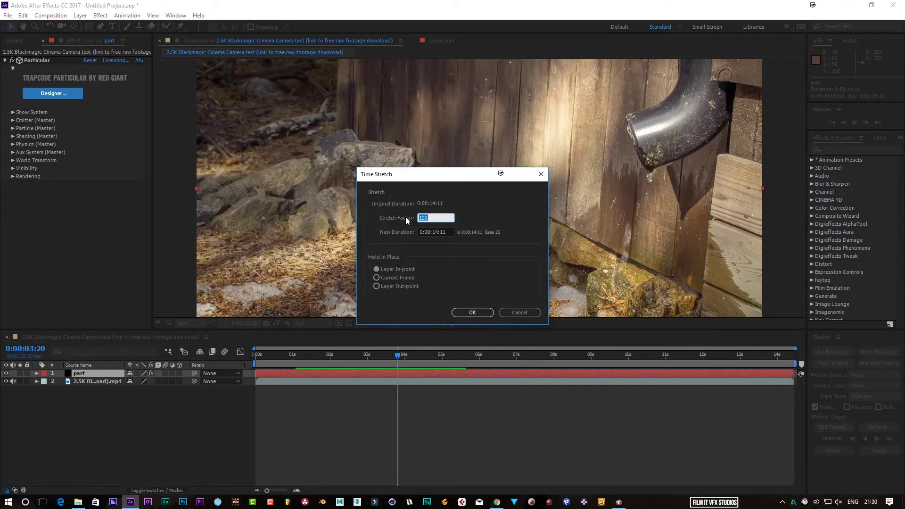
text(500)
click(472, 312)
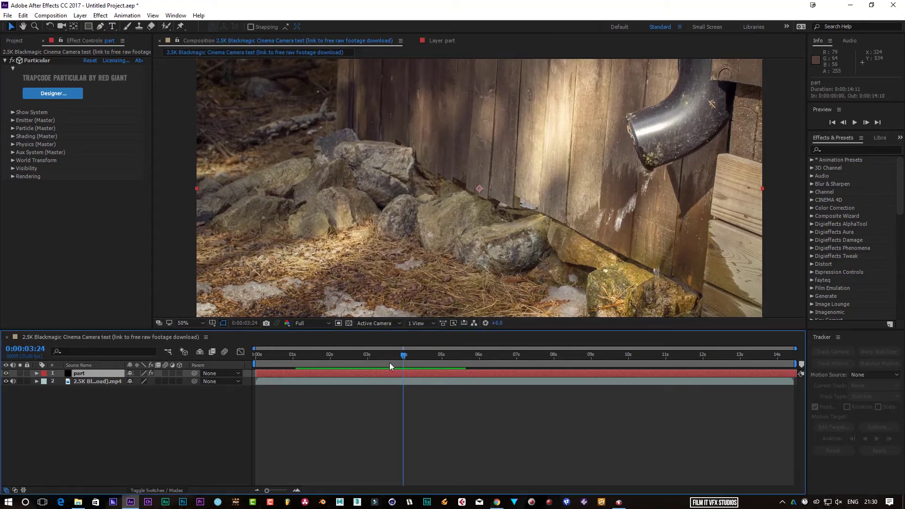
click(404, 355)
drag(404, 356, 255, 357)
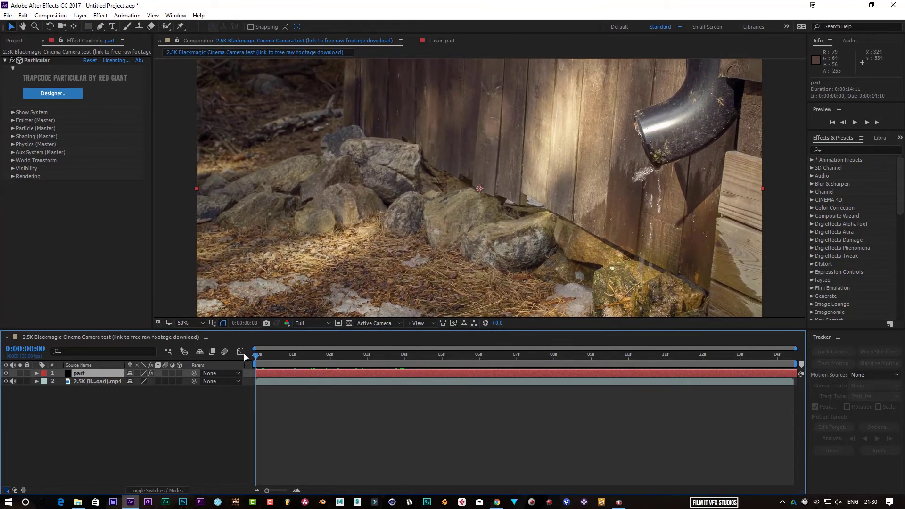
- Preview the comp, then in Particular Designer try Sphere, Sprite and Sprite Fill before choosing Glow Sphere (No DOF)
click(856, 123)
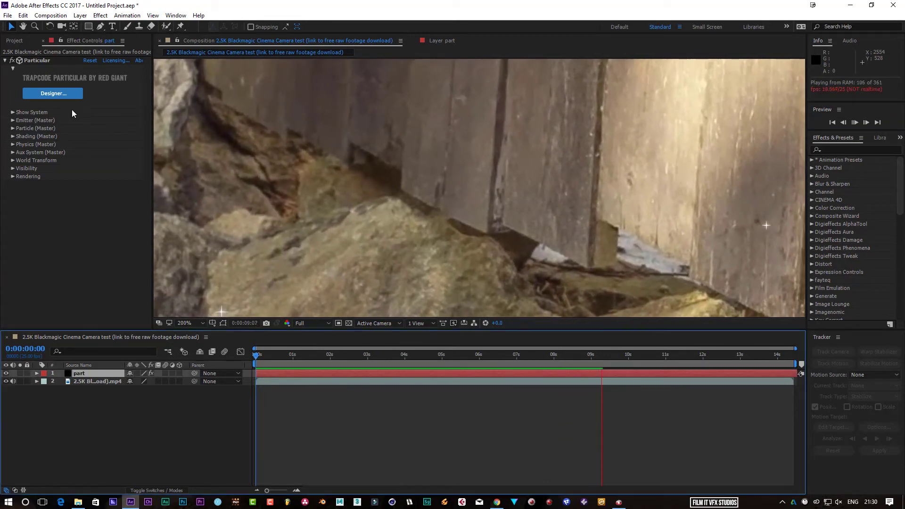
click(66, 97)
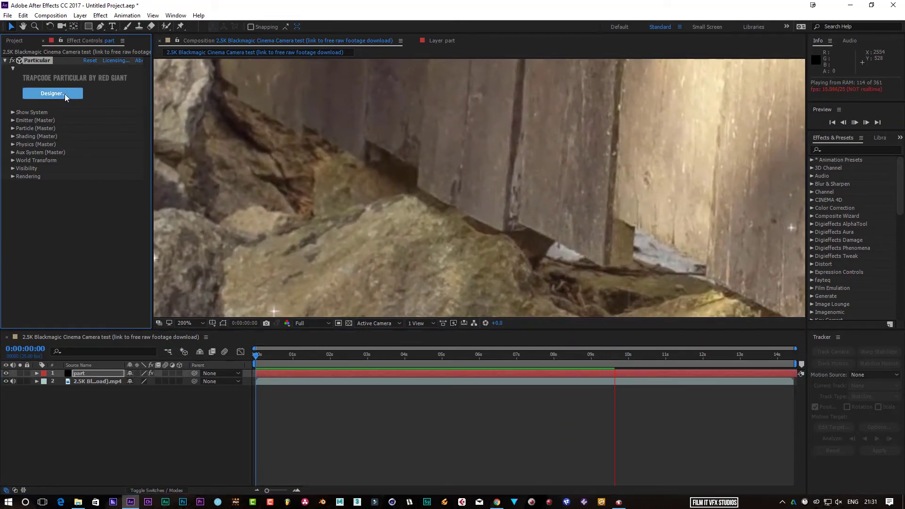
click(66, 95)
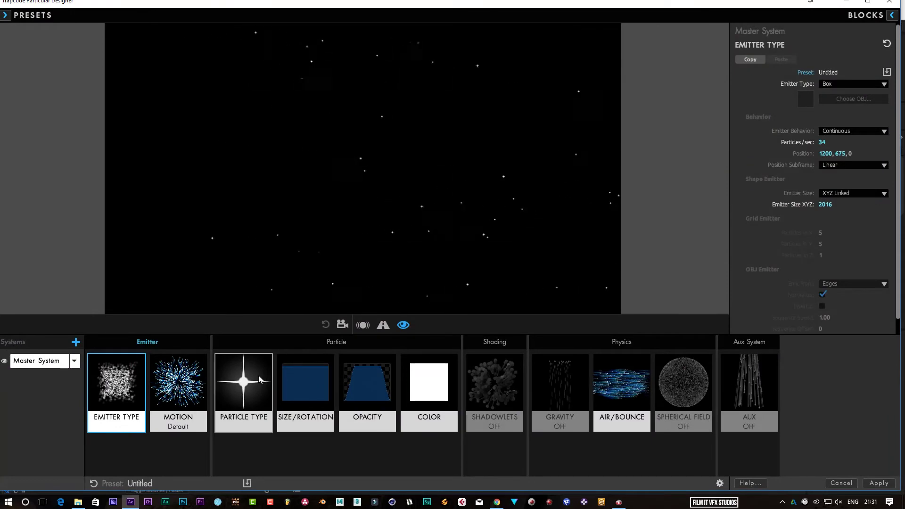
click(258, 377)
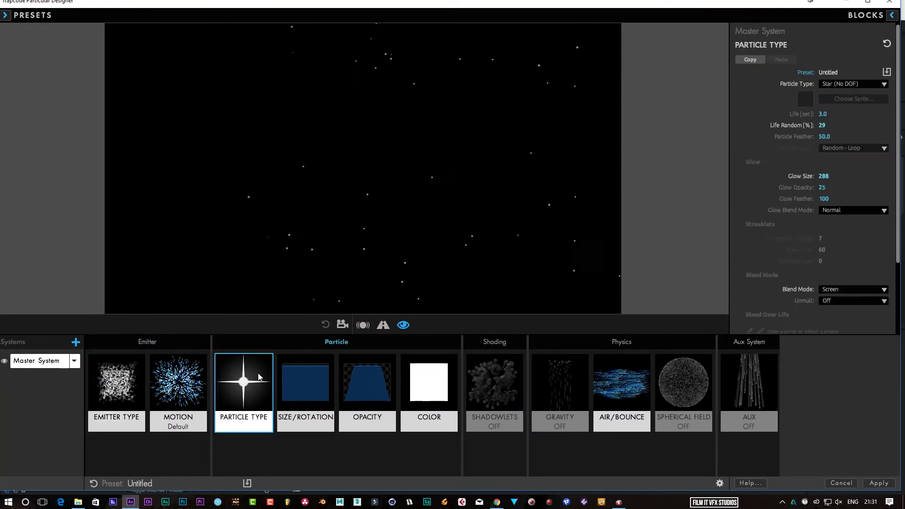
click(868, 84)
click(859, 93)
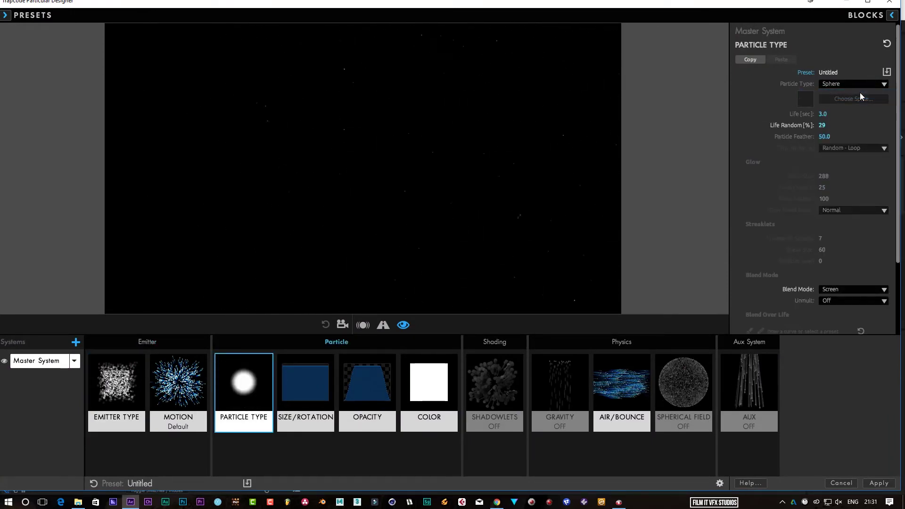
click(852, 83)
click(818, 146)
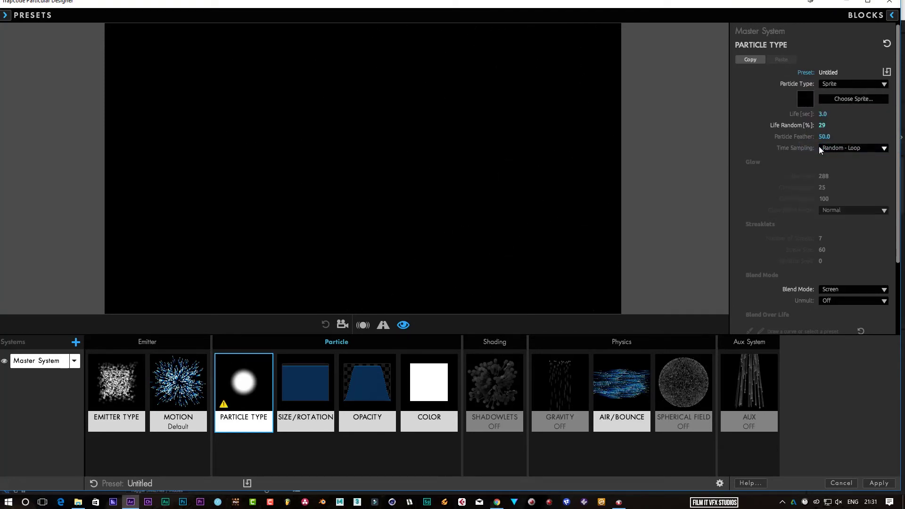
click(844, 86)
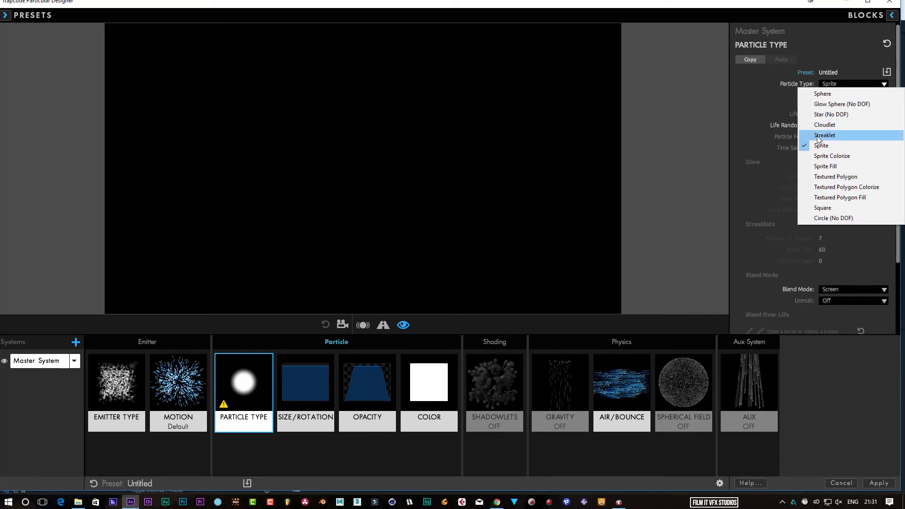
click(822, 166)
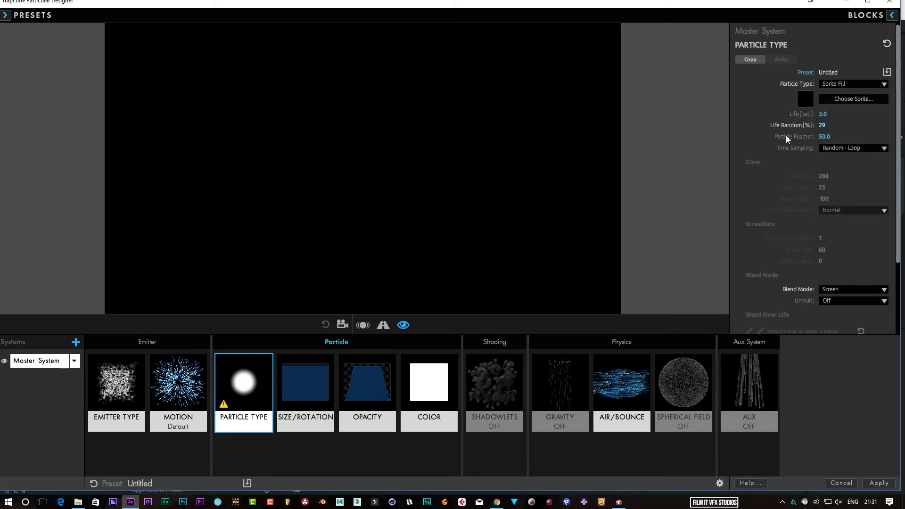
click(839, 85)
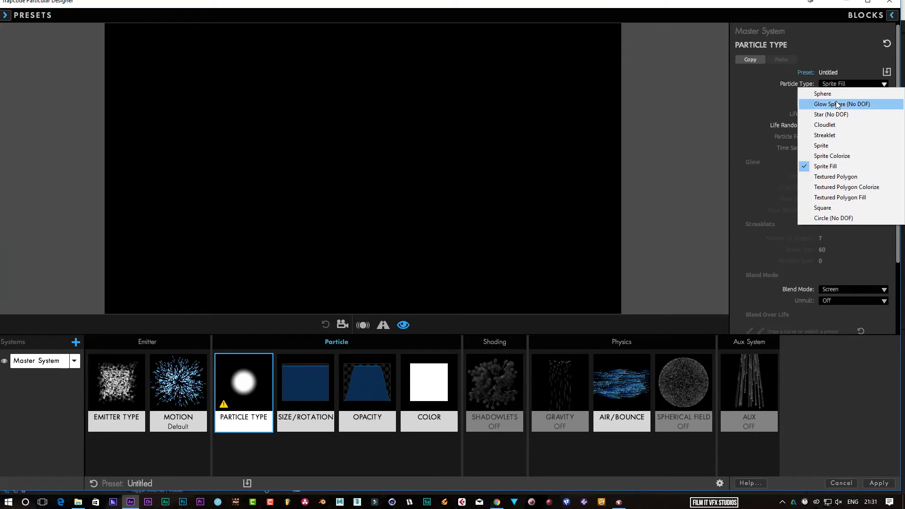
click(835, 104)
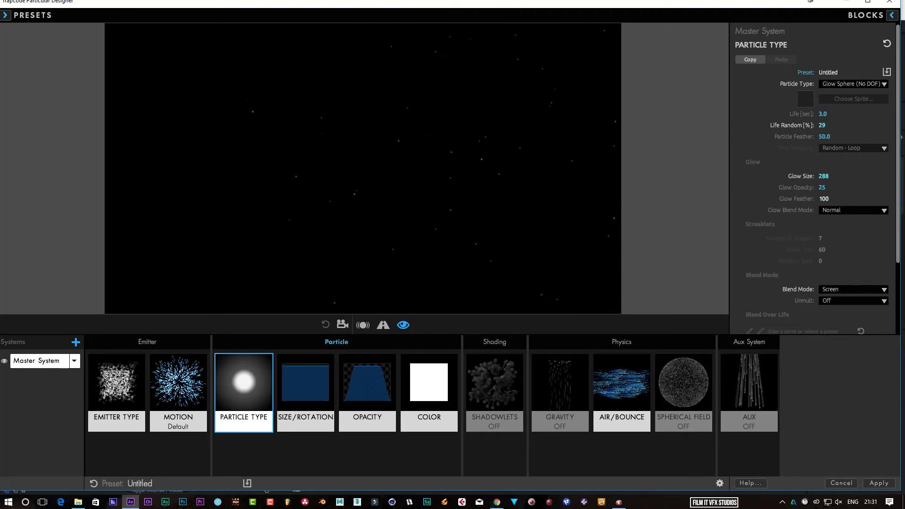
- Lower the Glow Feather slightly and set Glow Blend Mode to Add
drag(823, 199, 820, 199)
click(849, 211)
click(850, 230)
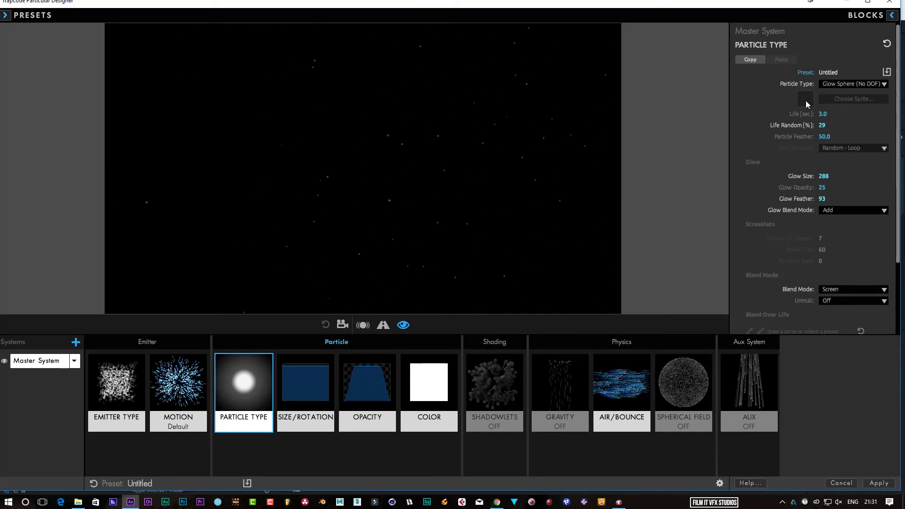
- Switch the Physics Model to Bounce
click(562, 391)
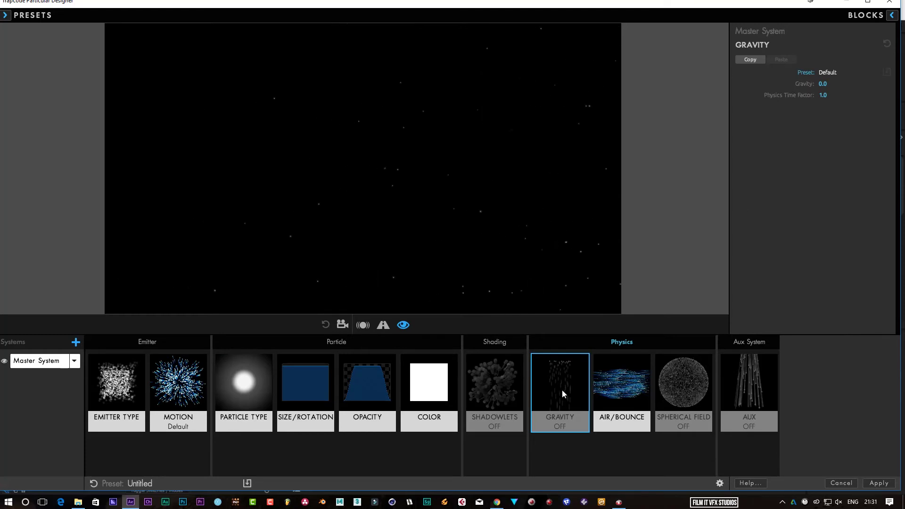
click(617, 396)
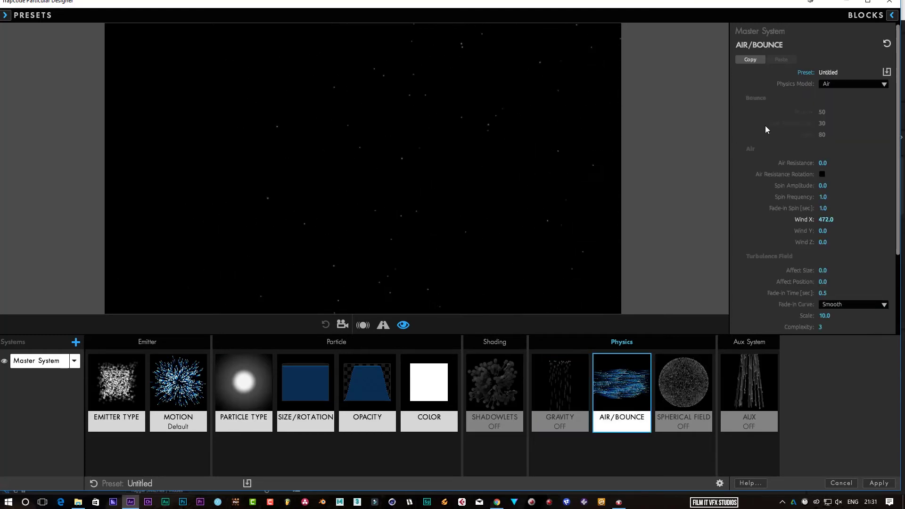
click(841, 84)
click(843, 105)
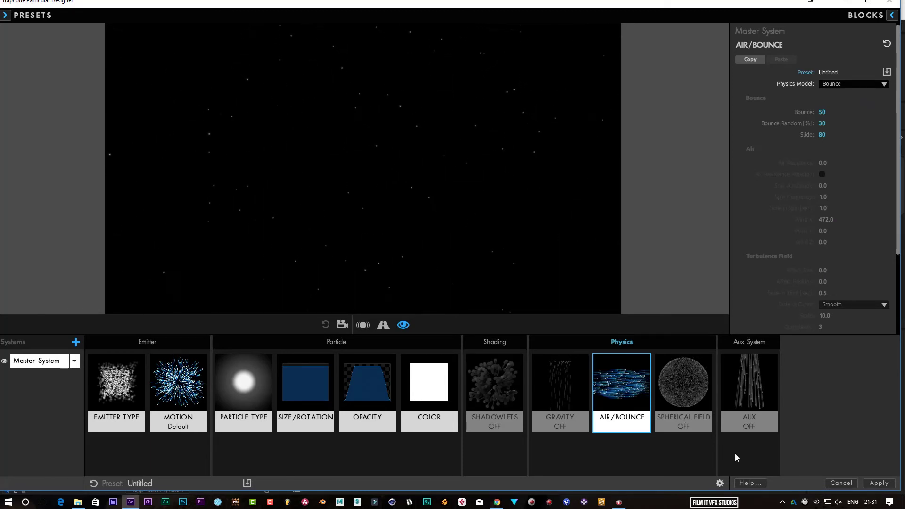
- Apply the Designer settings, rewind the playhead to the start, and set viewer magnification to Fit
click(876, 482)
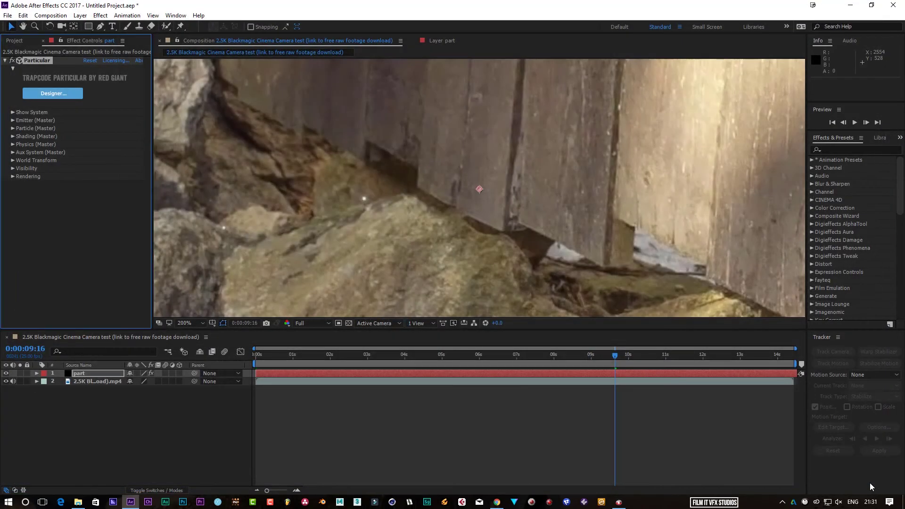
drag(616, 360, 198, 362)
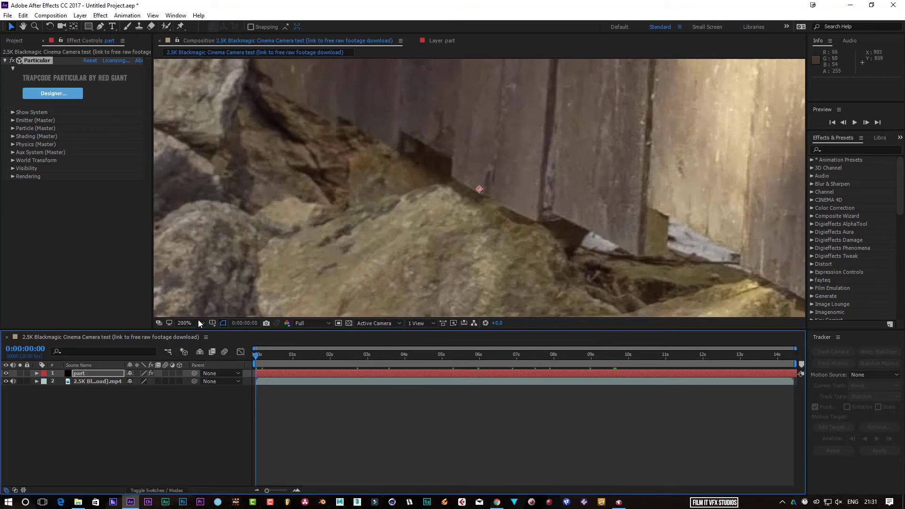
click(185, 323)
click(230, 153)
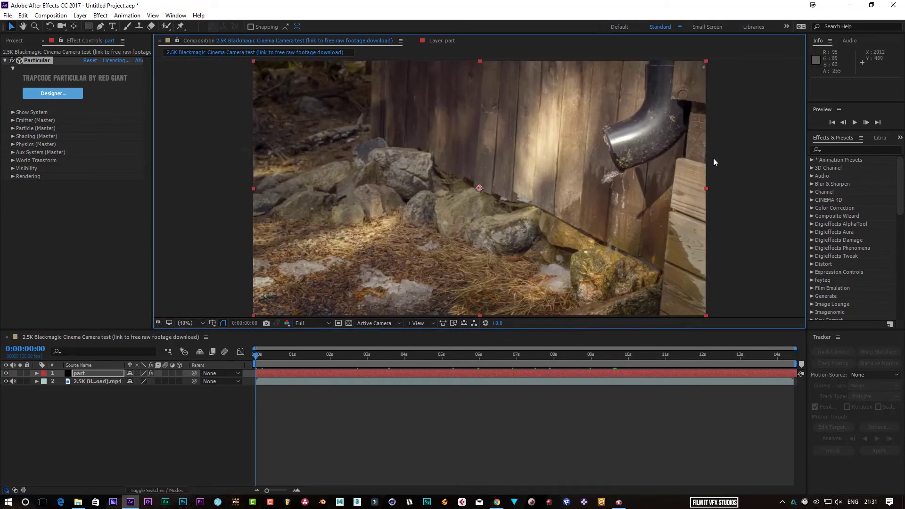
- Preview the particles and zoom and pan the viewer around the wooden wall area
click(854, 123)
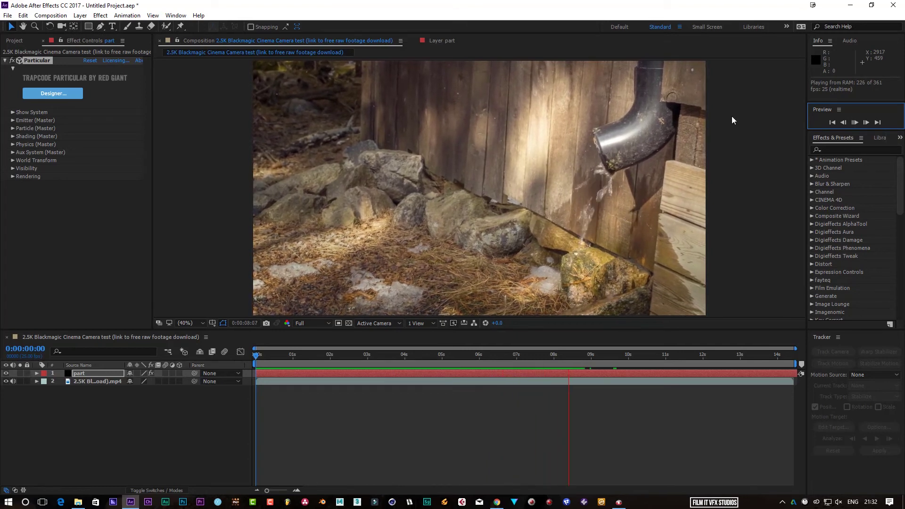
click(854, 123)
scroll(343, 221, up, 3)
drag(334, 146, 345, 239)
scroll(375, 195, up, 2)
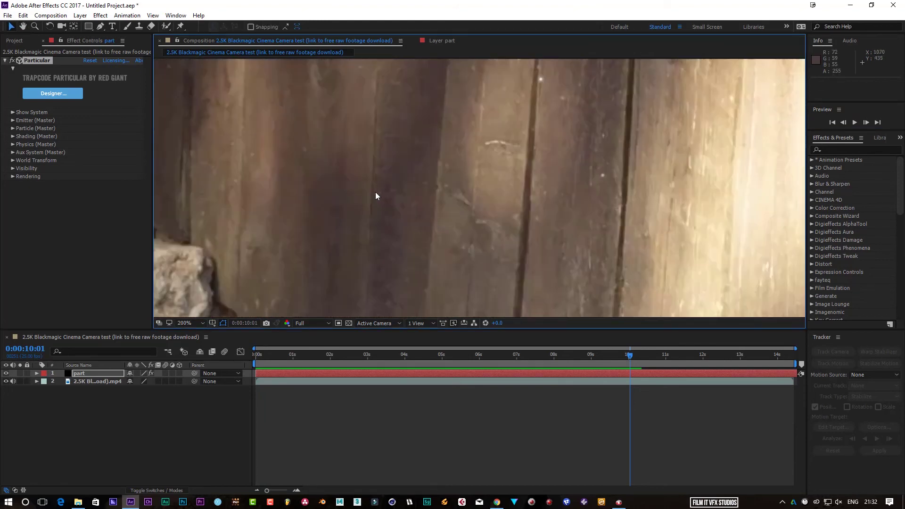
click(854, 123)
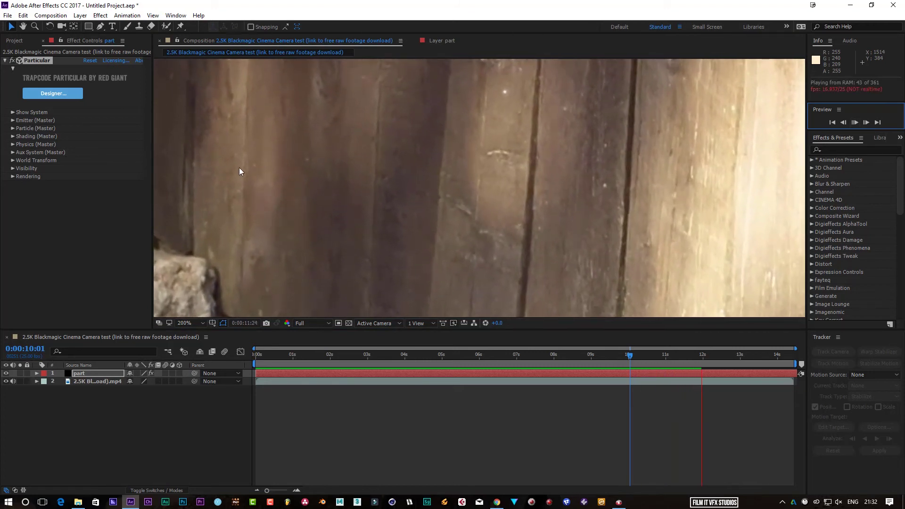
click(855, 123)
scroll(493, 185, down, 3)
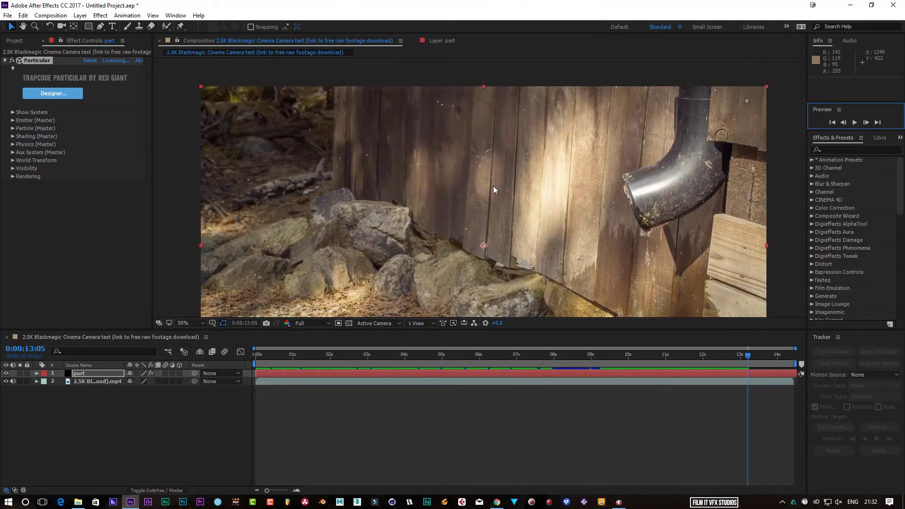
drag(493, 185, 478, 165)
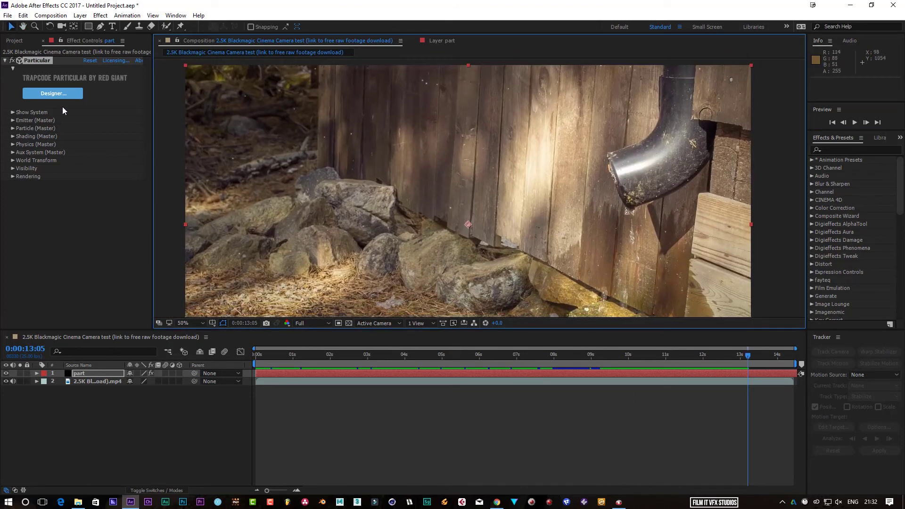
- In the Designer's COLOR block, change the particle colour from white to an orange-red
click(60, 94)
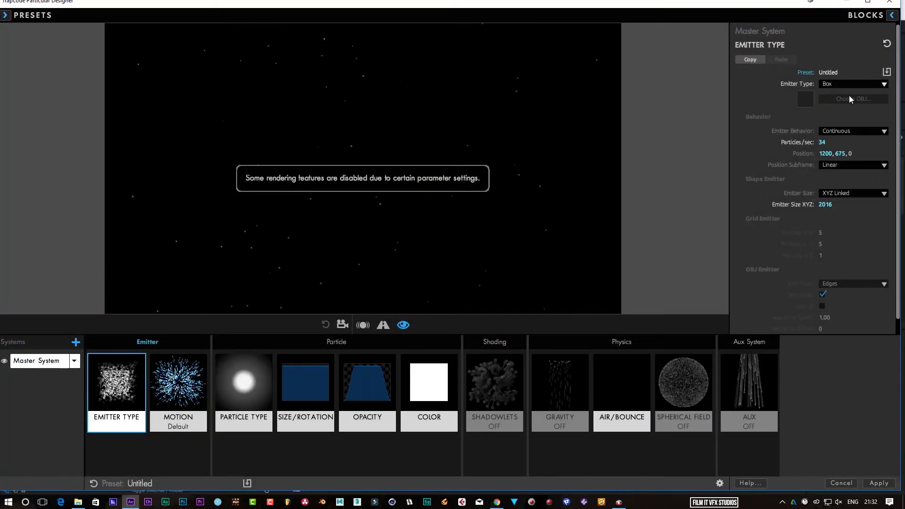
click(429, 379)
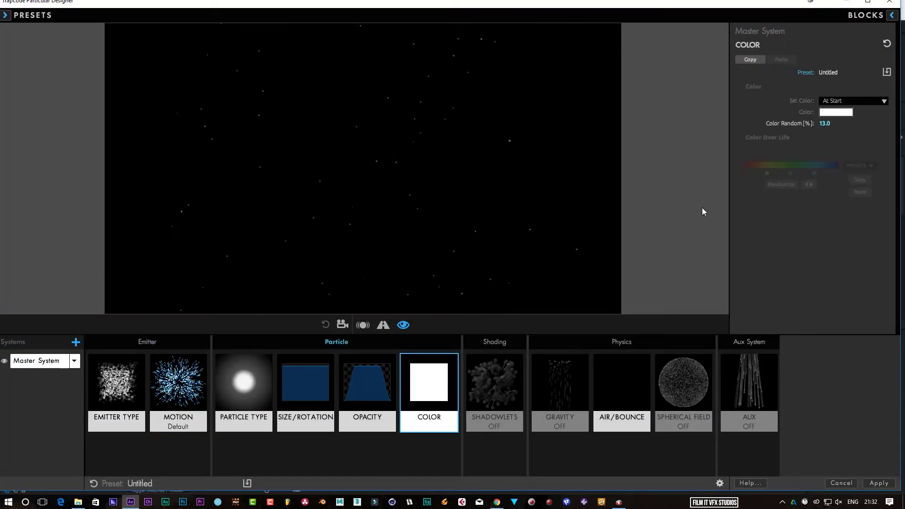
click(835, 113)
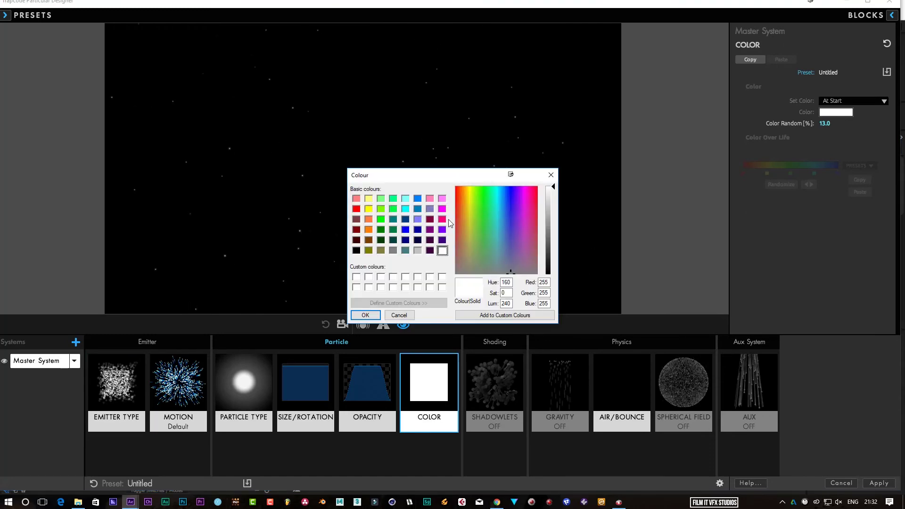
drag(461, 228, 456, 189)
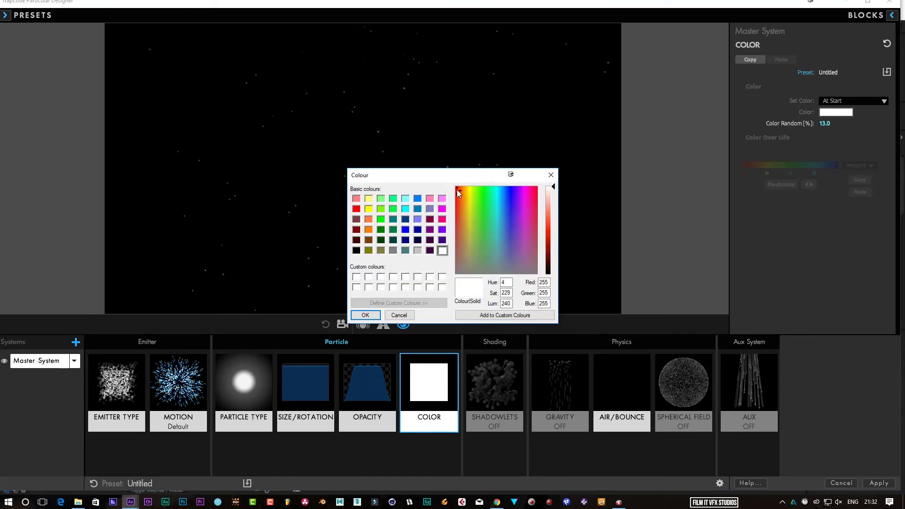
click(368, 219)
drag(460, 189, 458, 187)
click(364, 315)
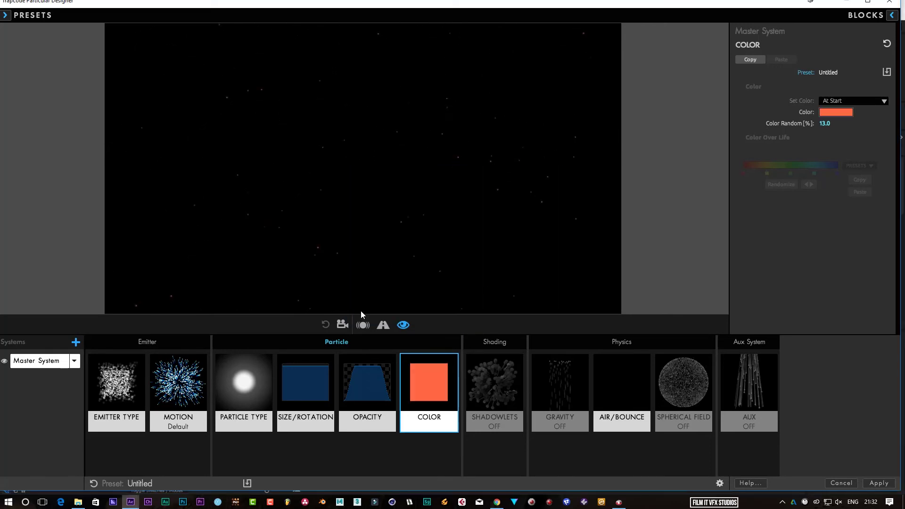
- Try Sphere as the particle type, then go back to Glow Sphere (No DOF)
click(253, 376)
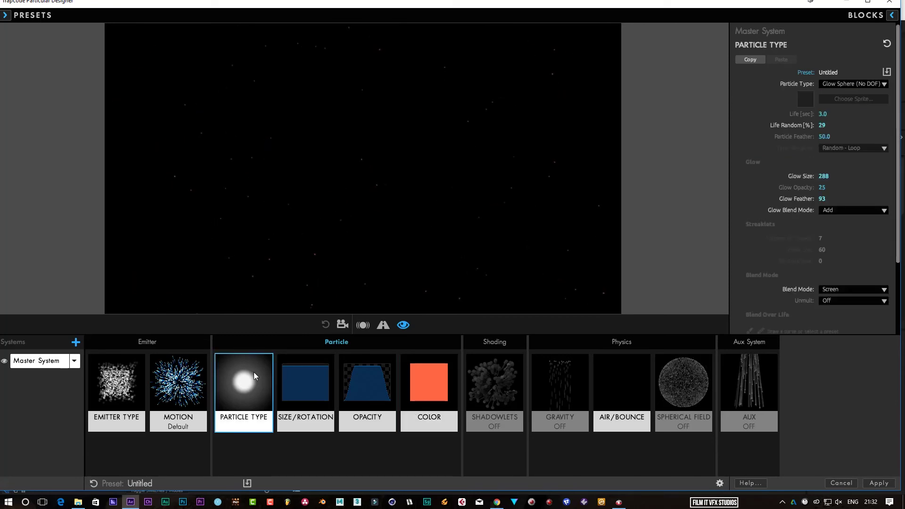
click(883, 85)
click(876, 93)
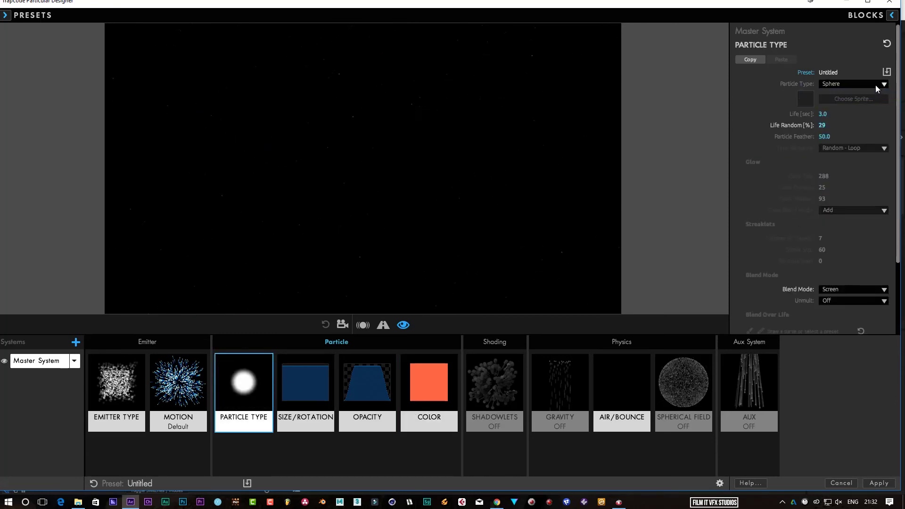
click(875, 84)
click(865, 100)
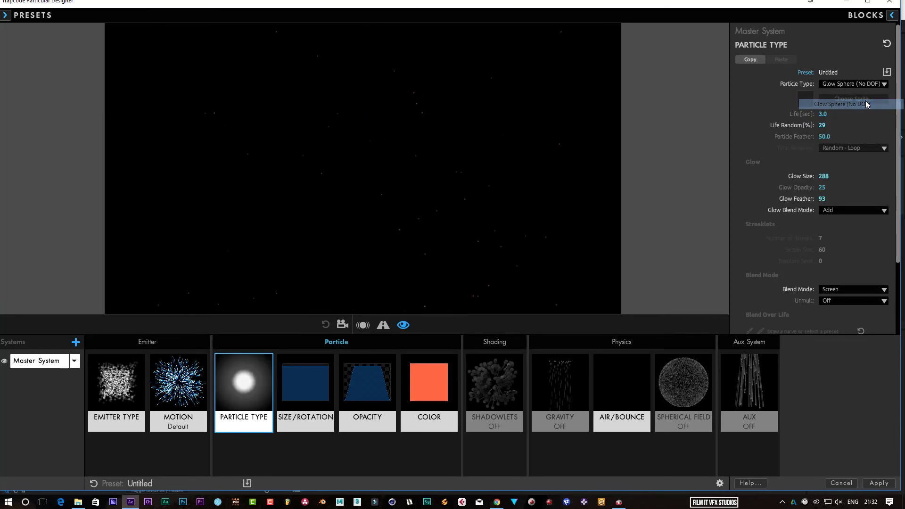
- Set Size Random to 53 and Rotation Speed X to -20
click(313, 399)
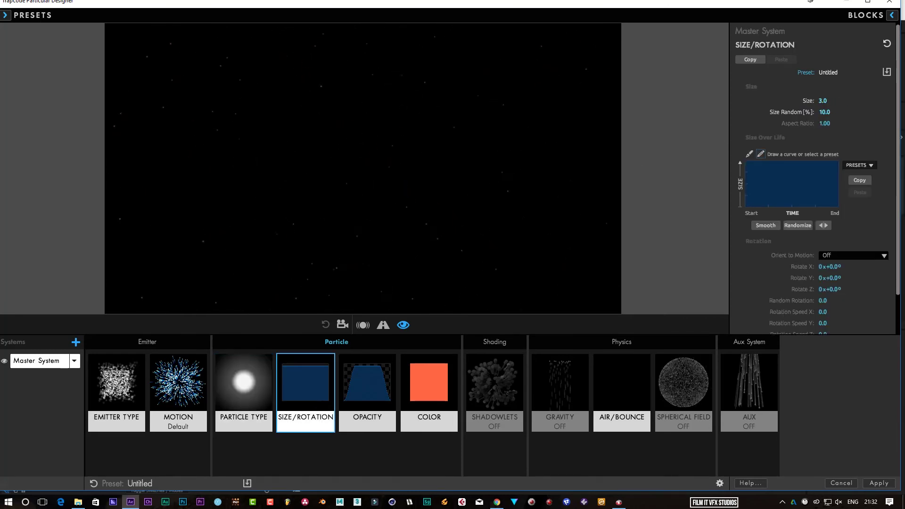
mouse_move(819, 100)
mouse_down()
mouse_move(834, 100)
mouse_move(820, 101)
mouse_up()
scroll(839, 302, down, 1)
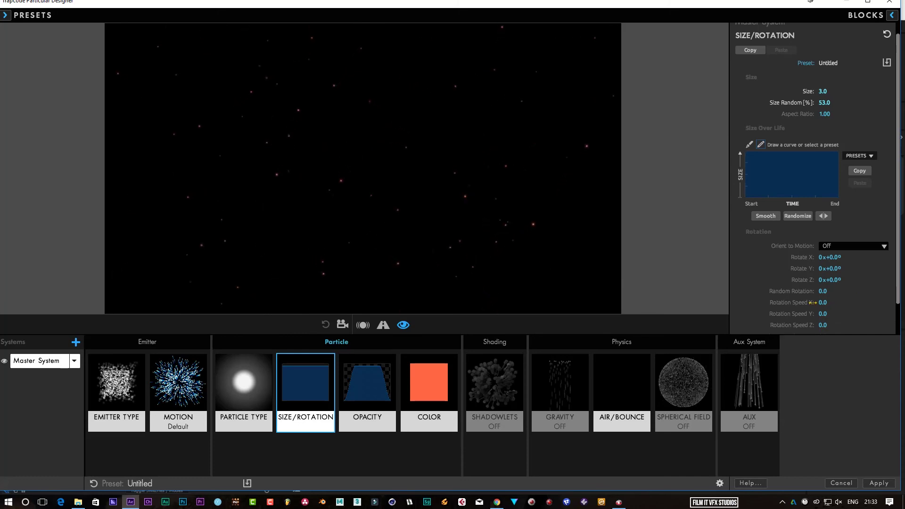
drag(822, 302, 811, 302)
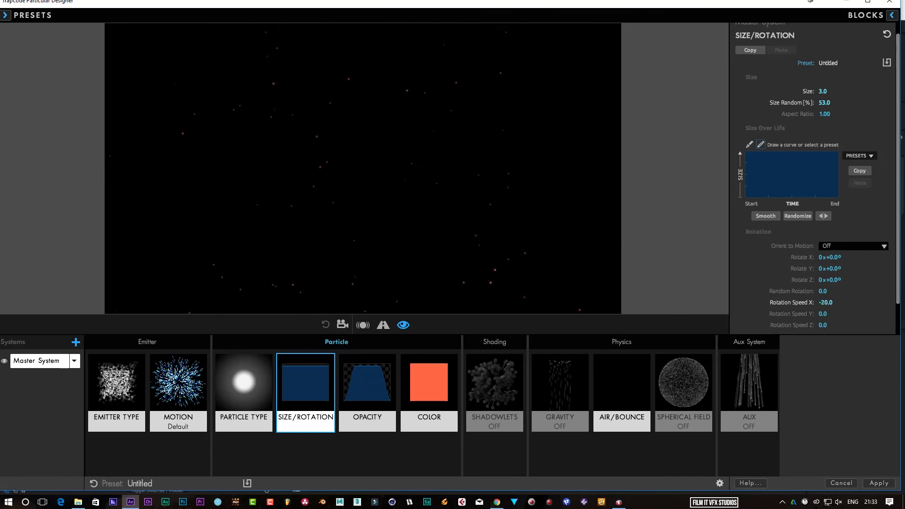
- Apply the orange particle design, preview it, and drag the playhead back near the start
click(878, 483)
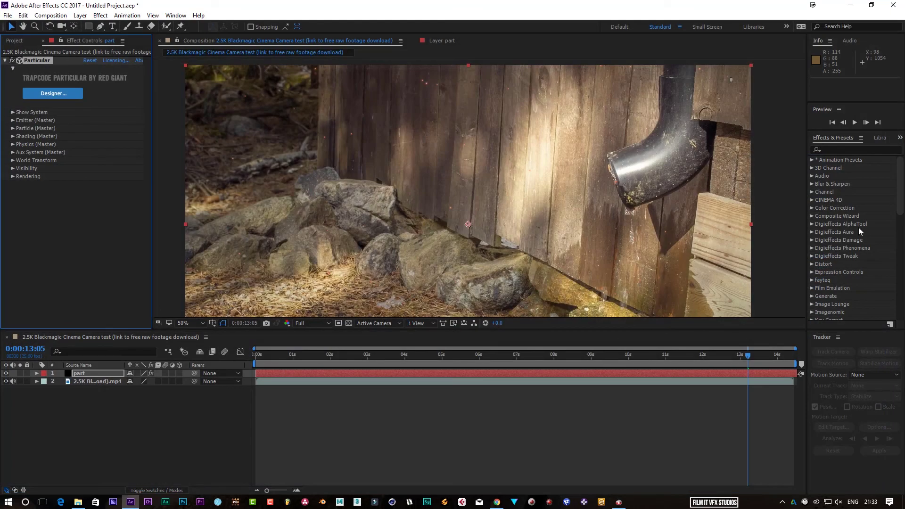
click(855, 123)
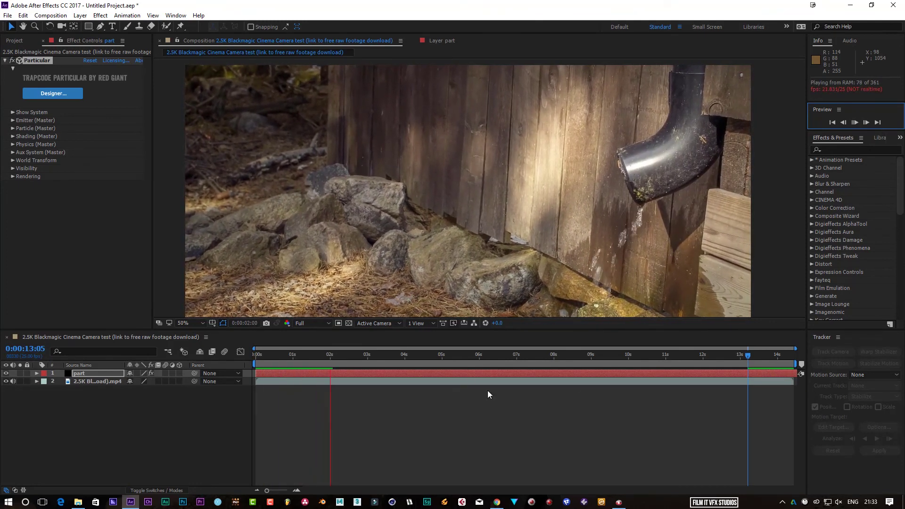
drag(744, 356, 354, 356)
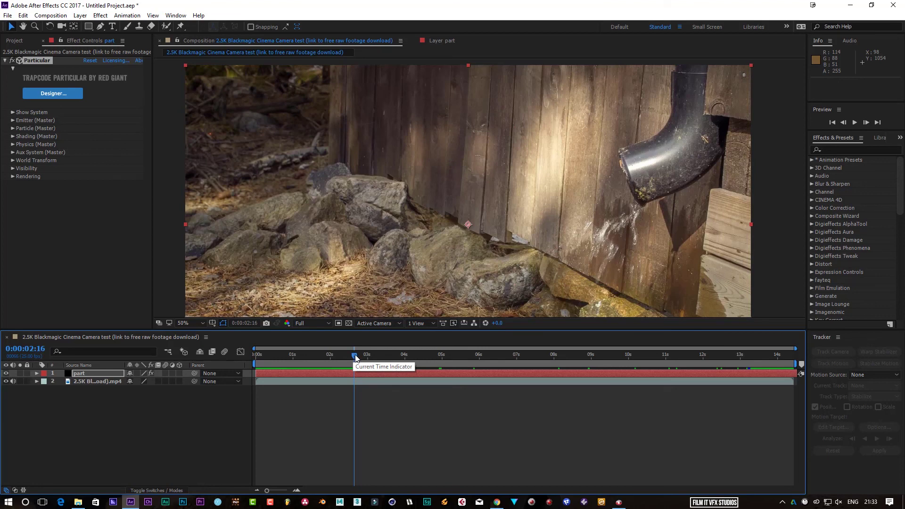
drag(355, 355, 261, 350)
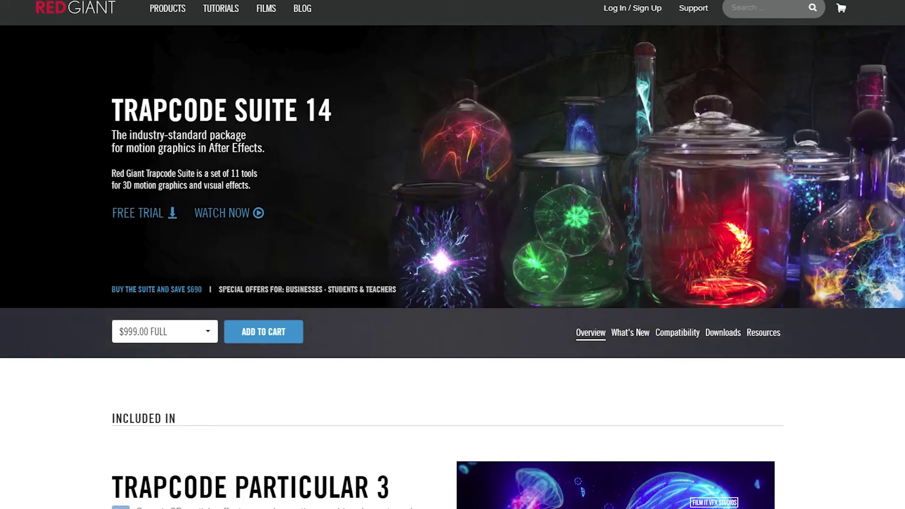
scroll(353, 267, down, 10)
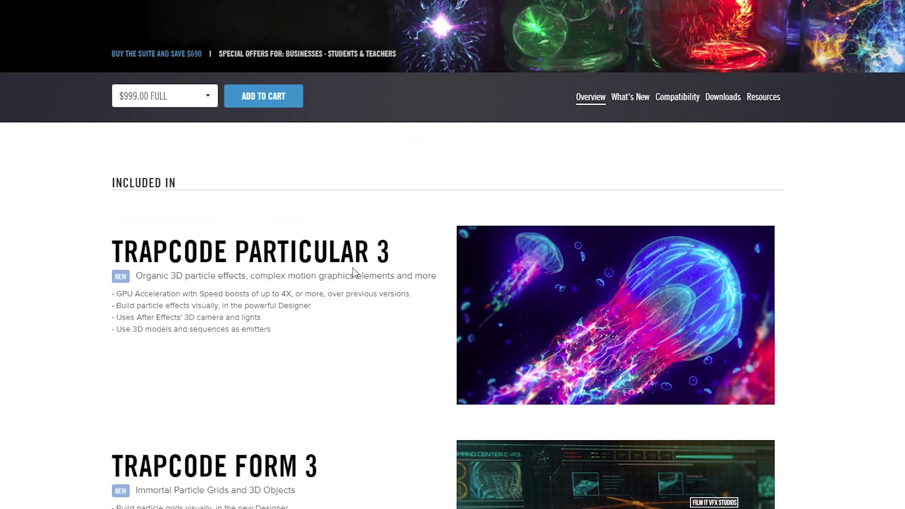
scroll(353, 268, down, 10)
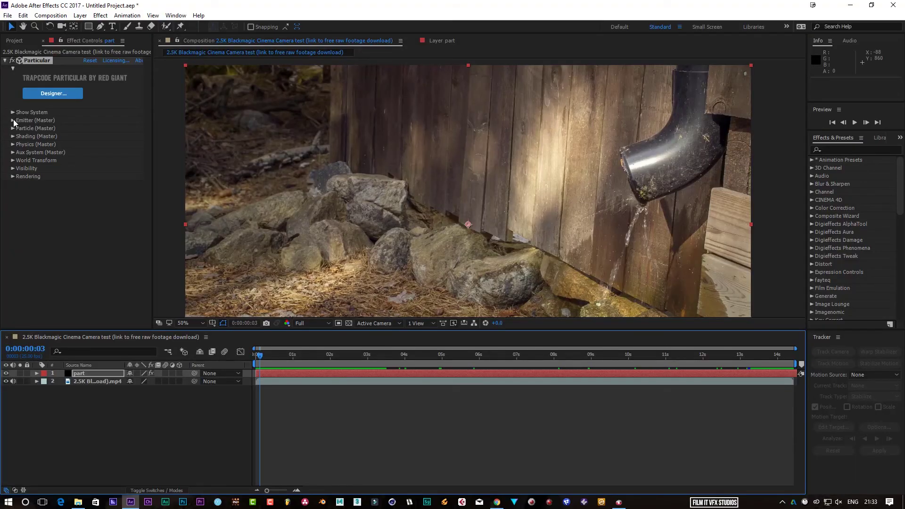
- Preview the Explode emitter behaviour, revert to Continuous, and set Position Subframe to 10x Smooth
click(14, 121)
click(125, 130)
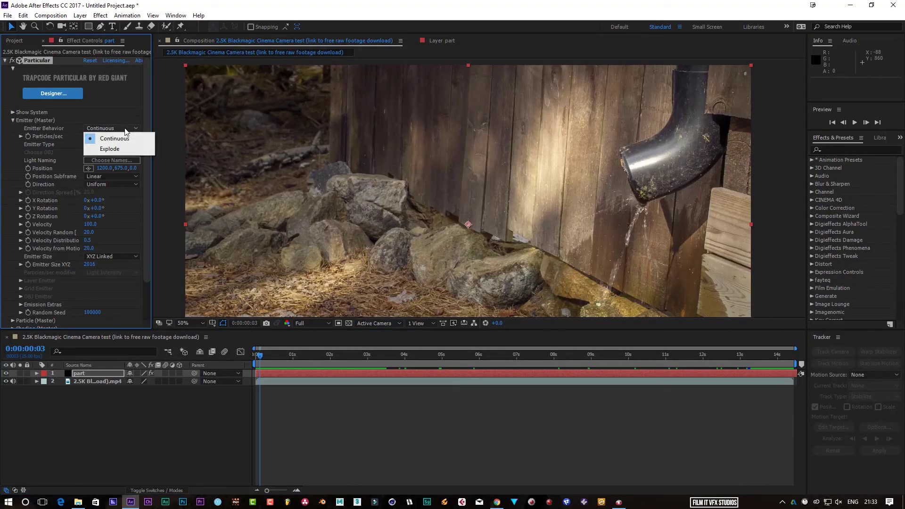
click(110, 148)
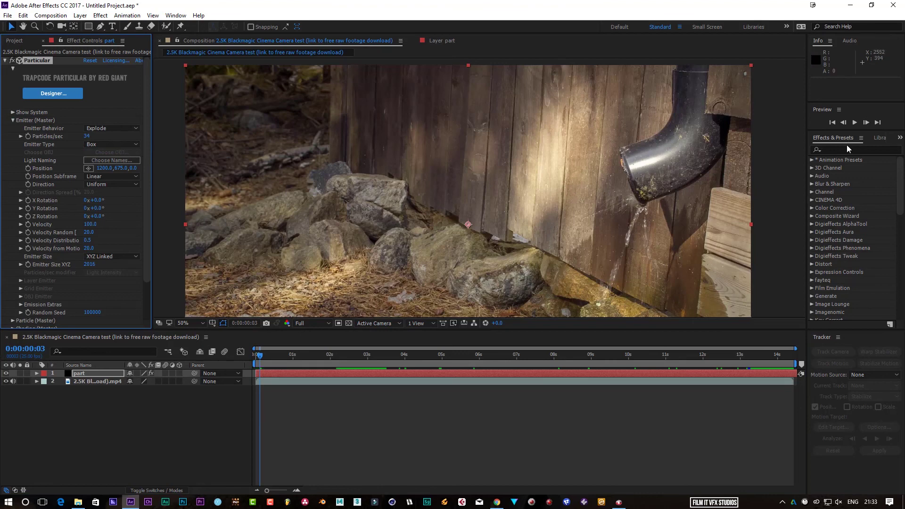
click(856, 122)
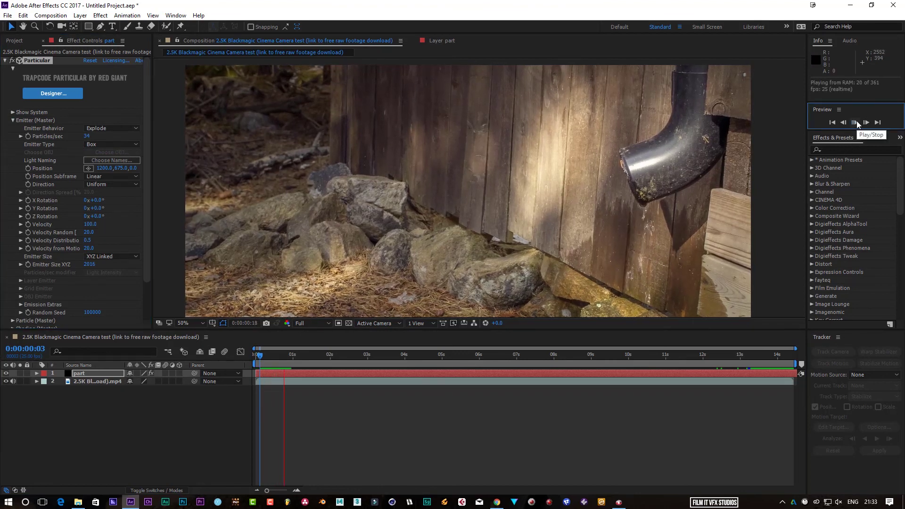
key(space)
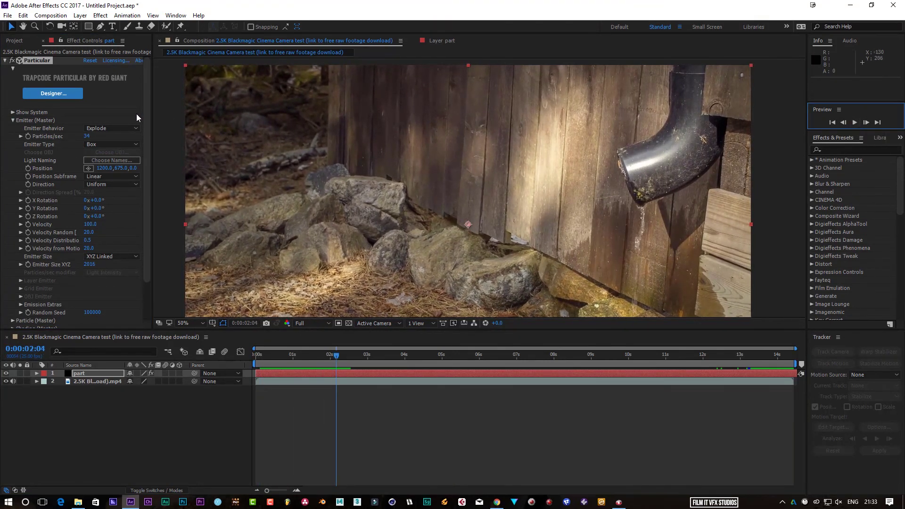
click(129, 129)
click(113, 136)
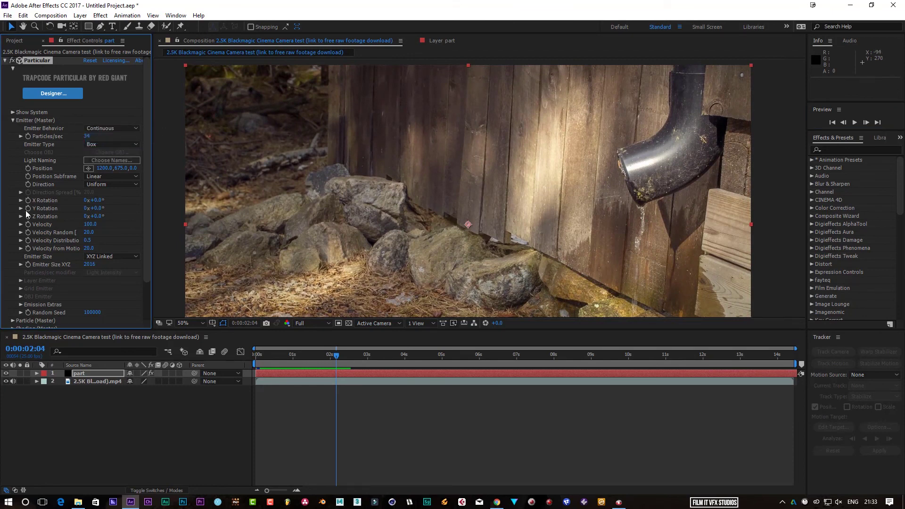
click(98, 177)
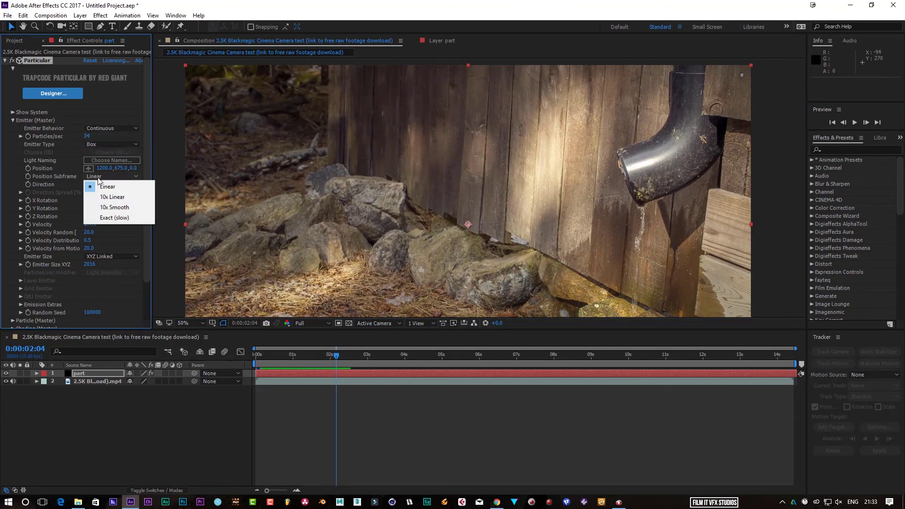
click(102, 208)
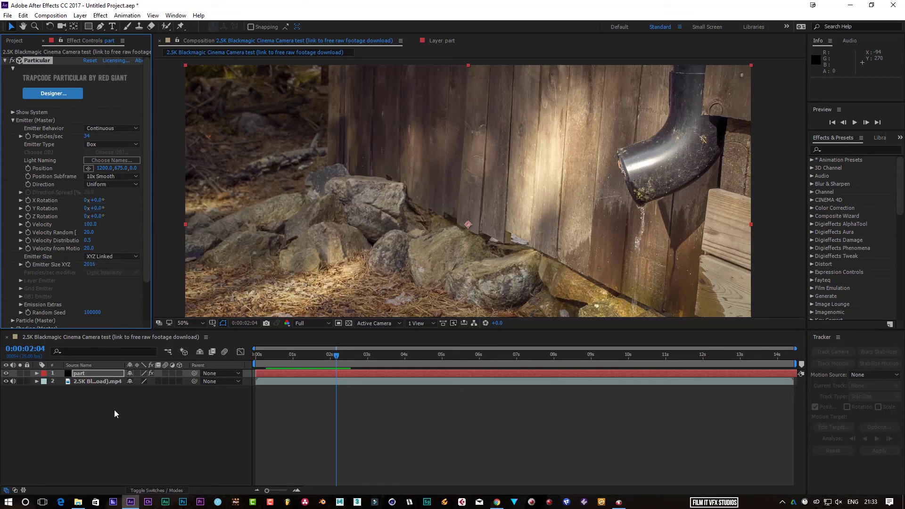